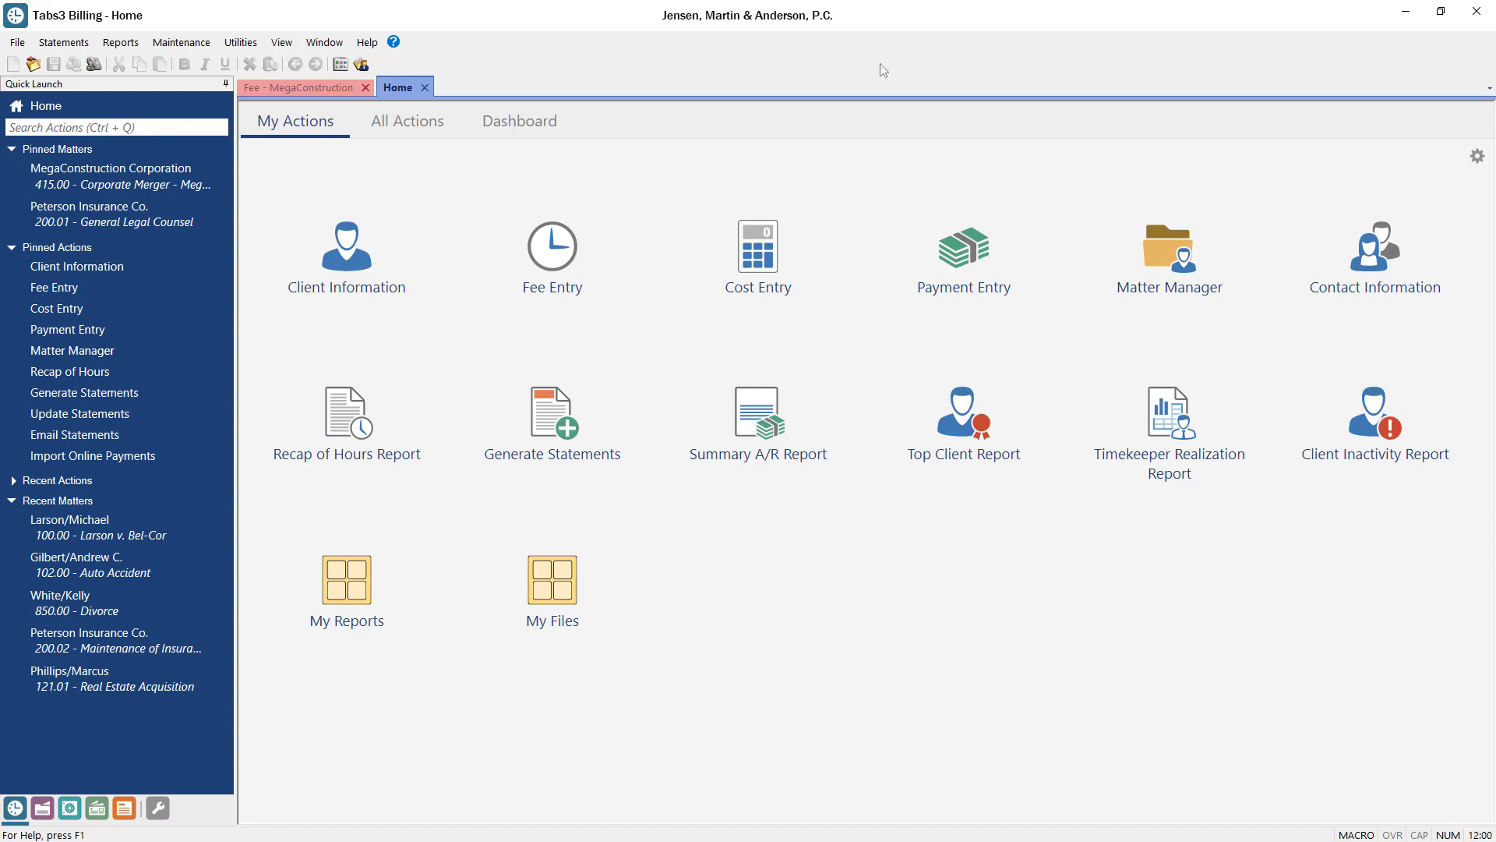
# - Start customizing My Actions and remove the Client Information and Summary A/R Report actions
pyautogui.click(1478, 157)
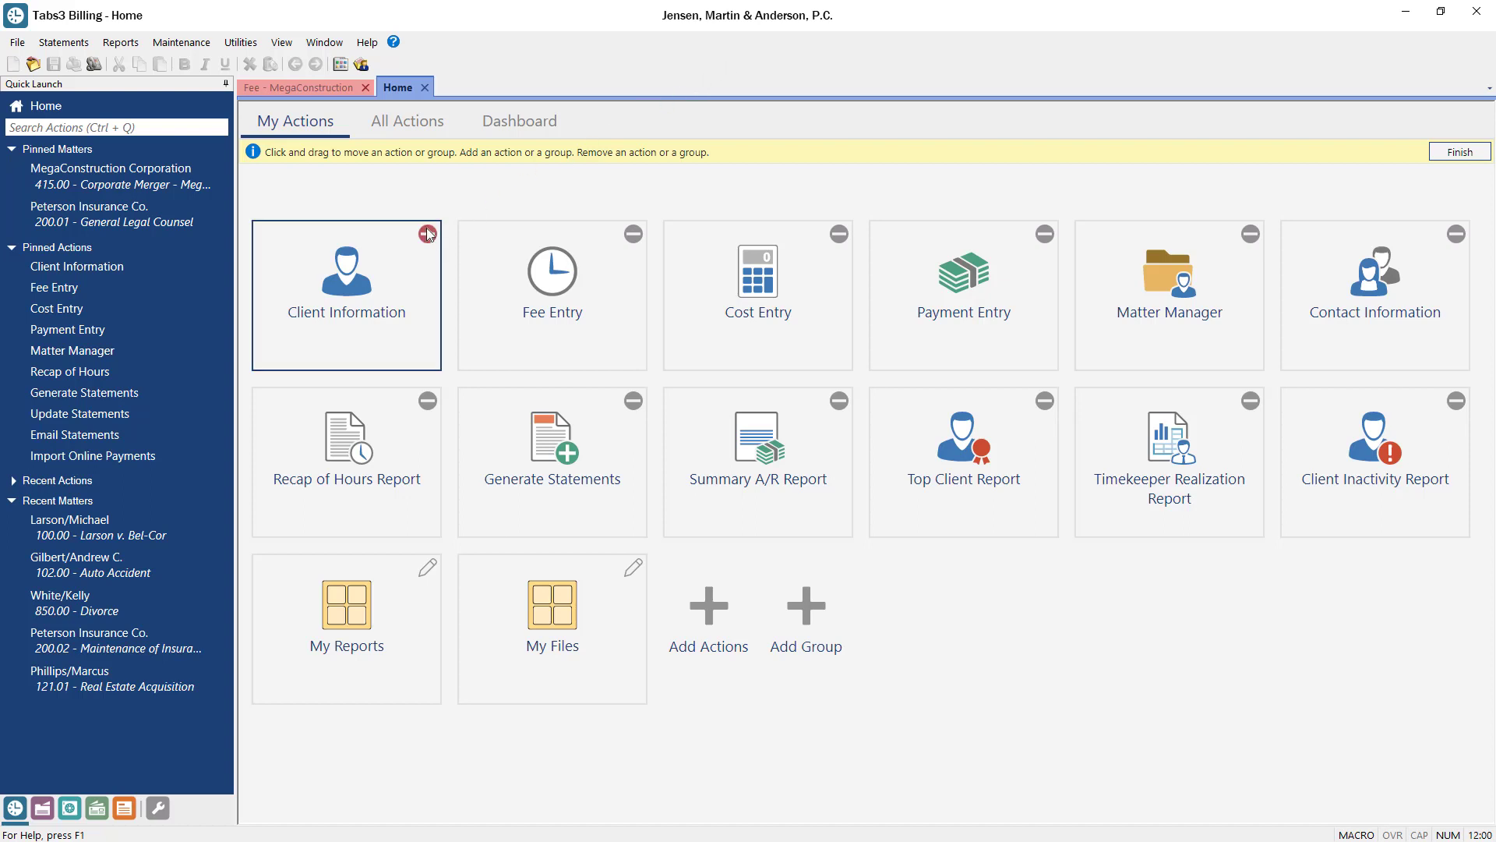
pyautogui.click(427, 234)
pyautogui.click(634, 400)
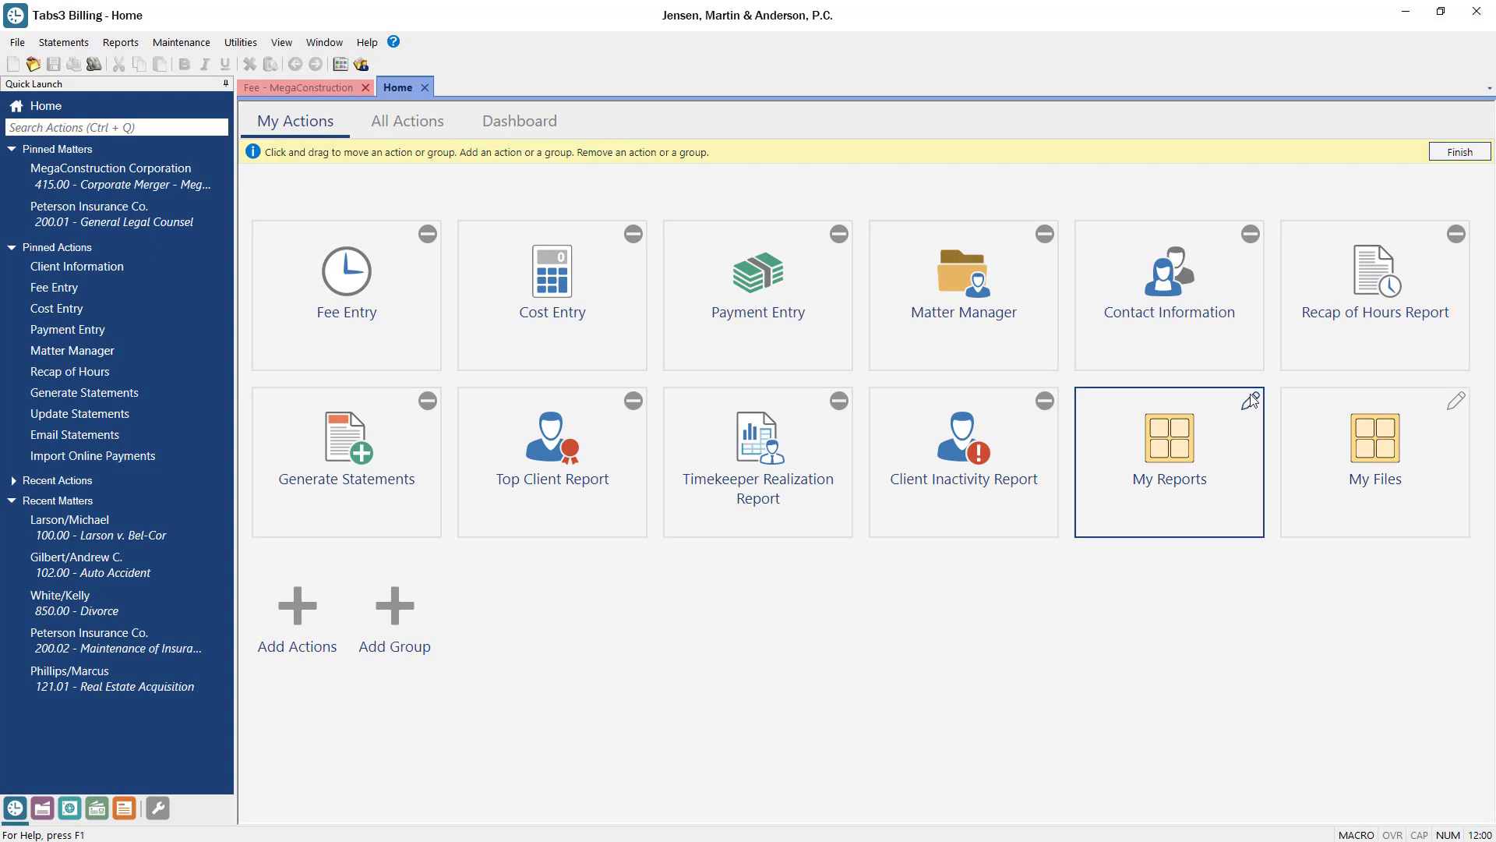
# - Delete the My Reports and My Files groups from My Actions
pyautogui.click(1251, 400)
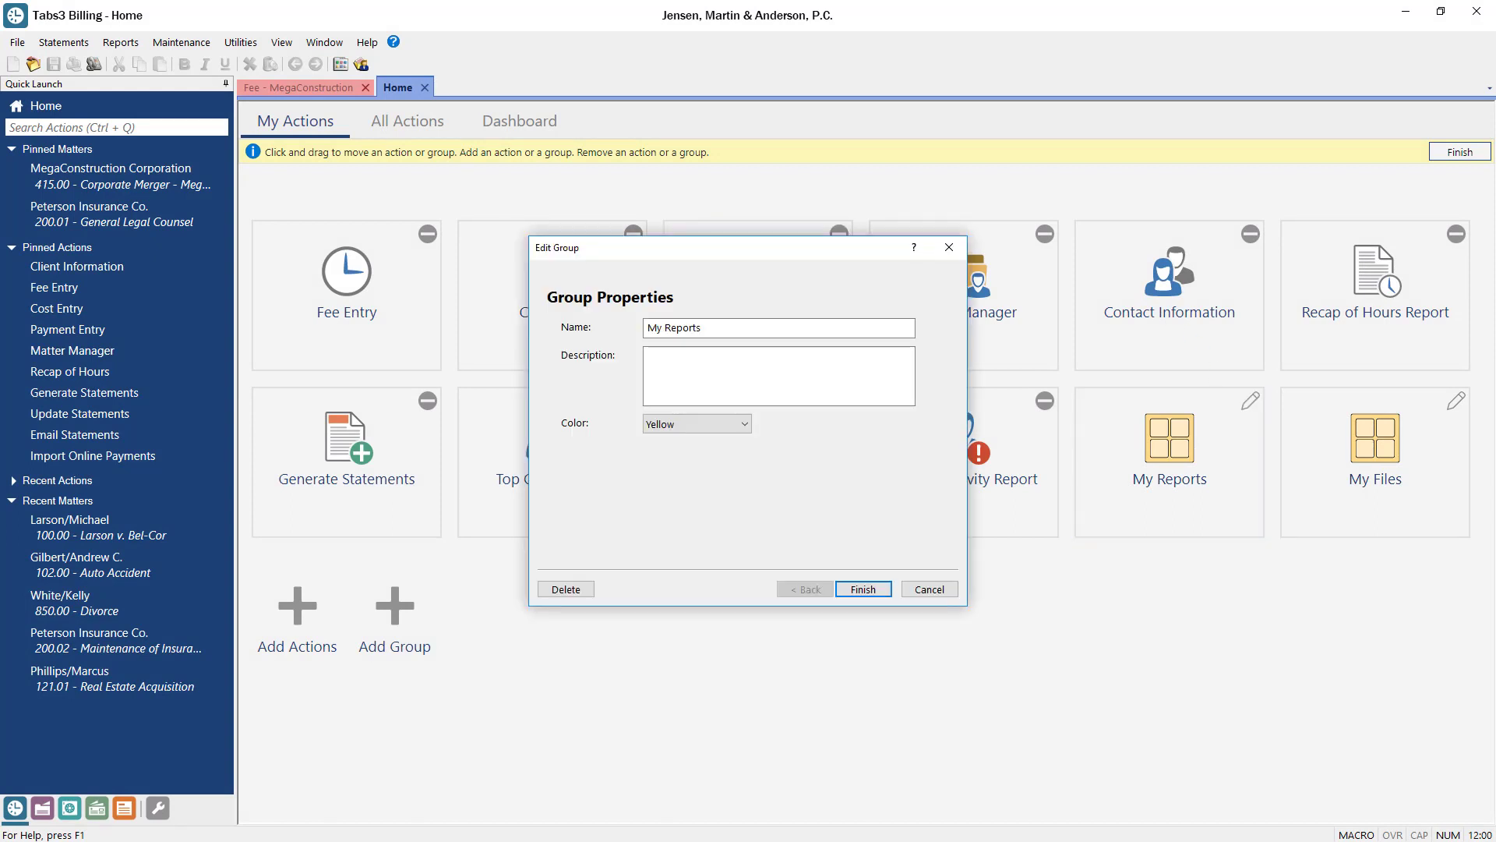
pyautogui.click(566, 590)
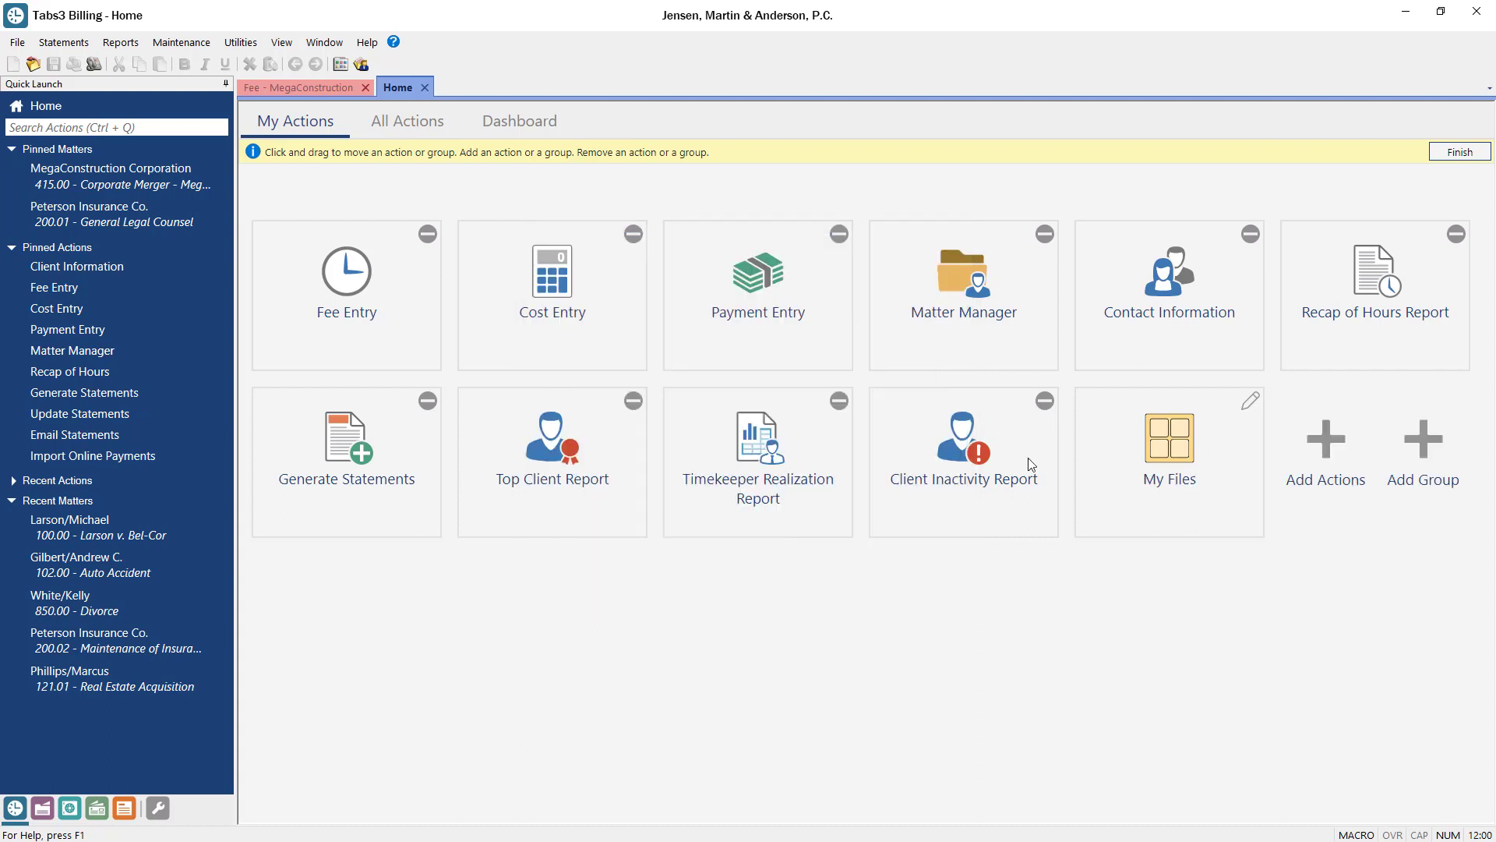
pyautogui.click(1251, 400)
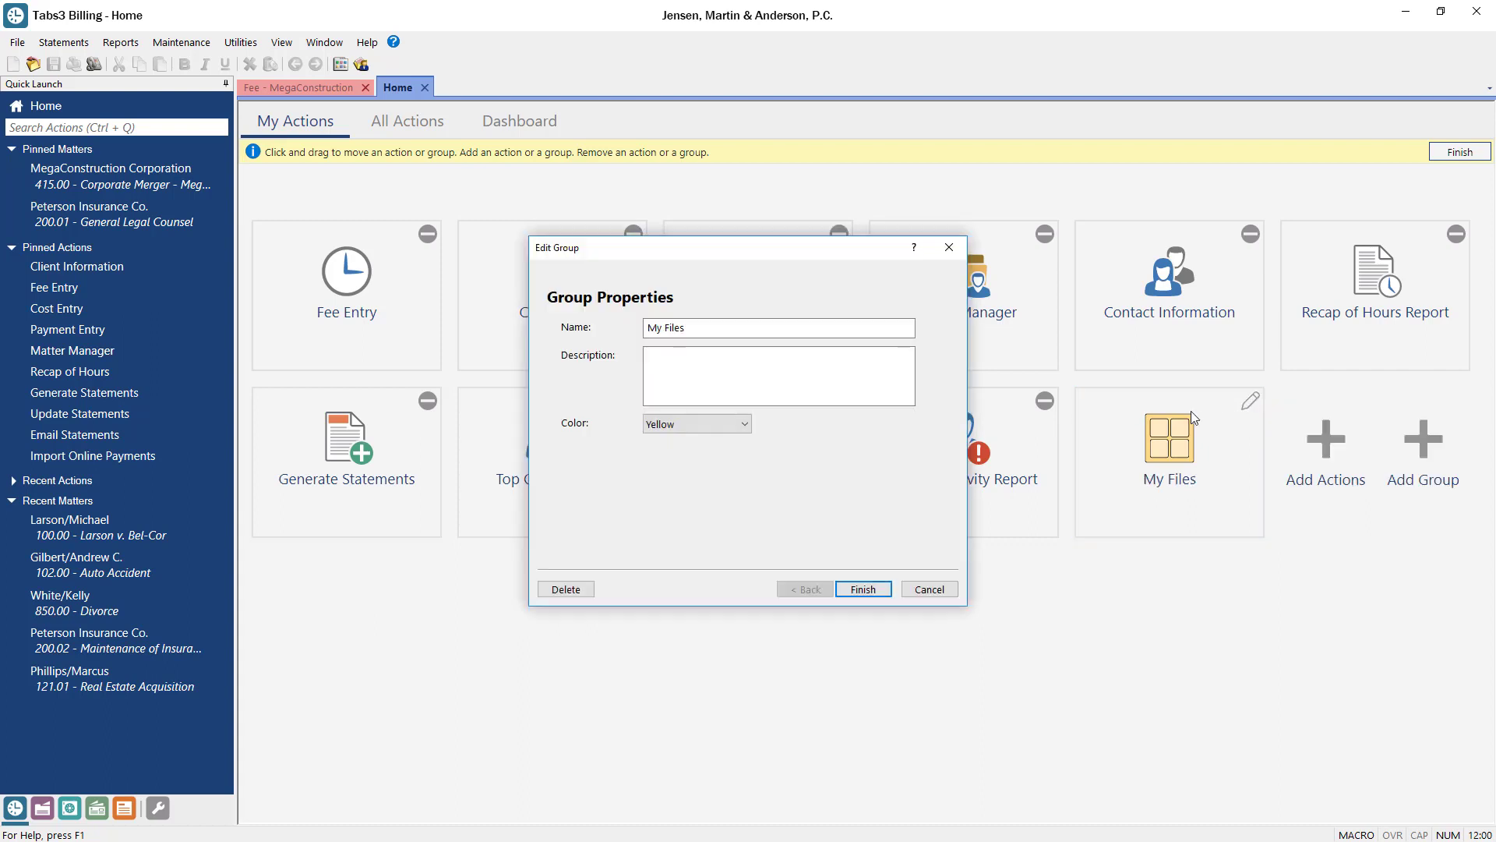
pyautogui.click(566, 590)
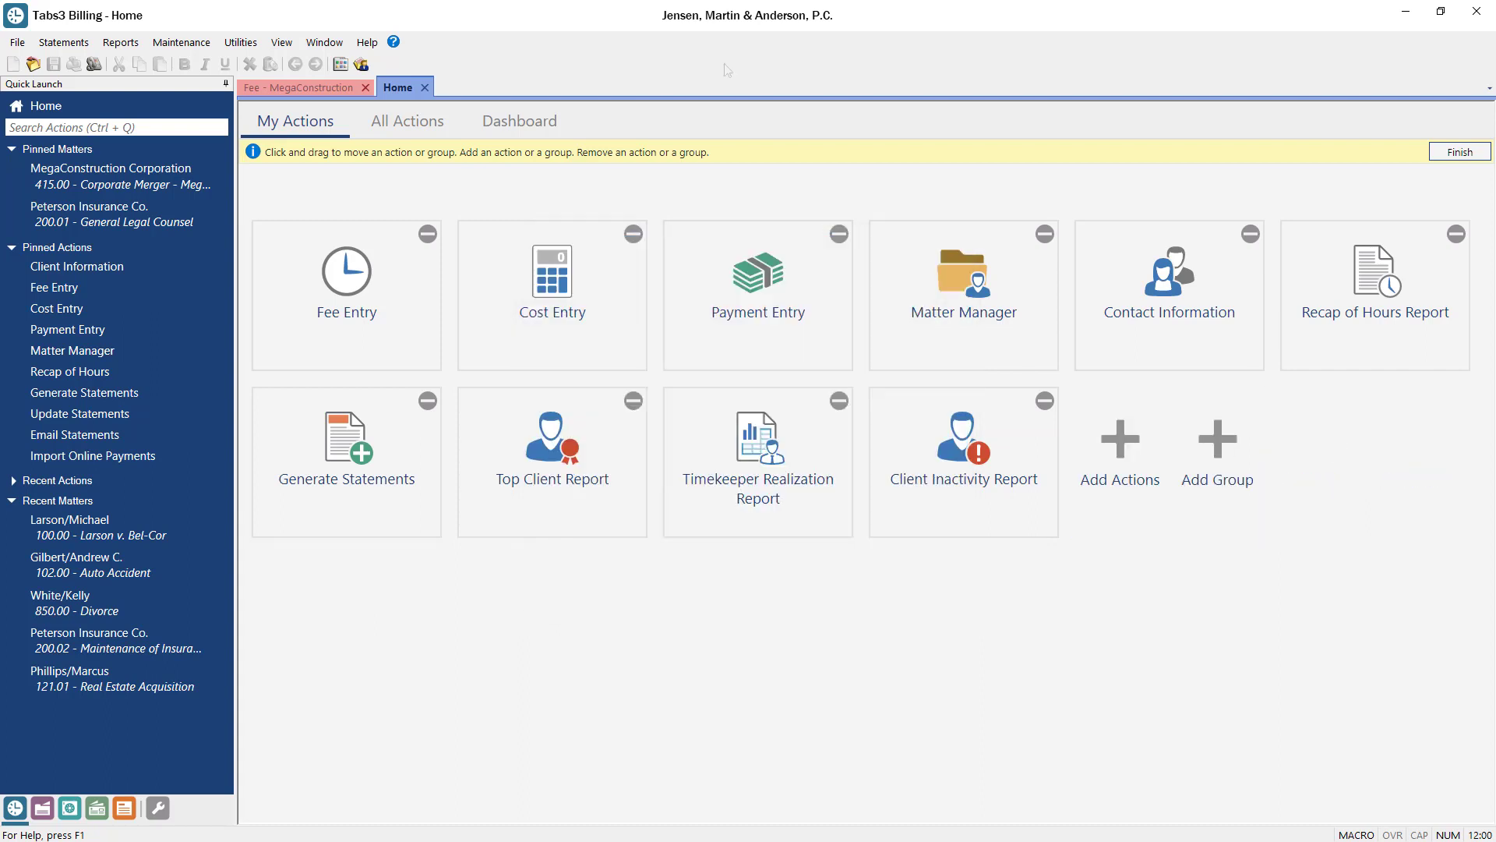
# - Search the available actions for "Adjust" and choose Payment Adjustment and Adjust Flat Fee Clients as actions to add
pyautogui.click(1120, 445)
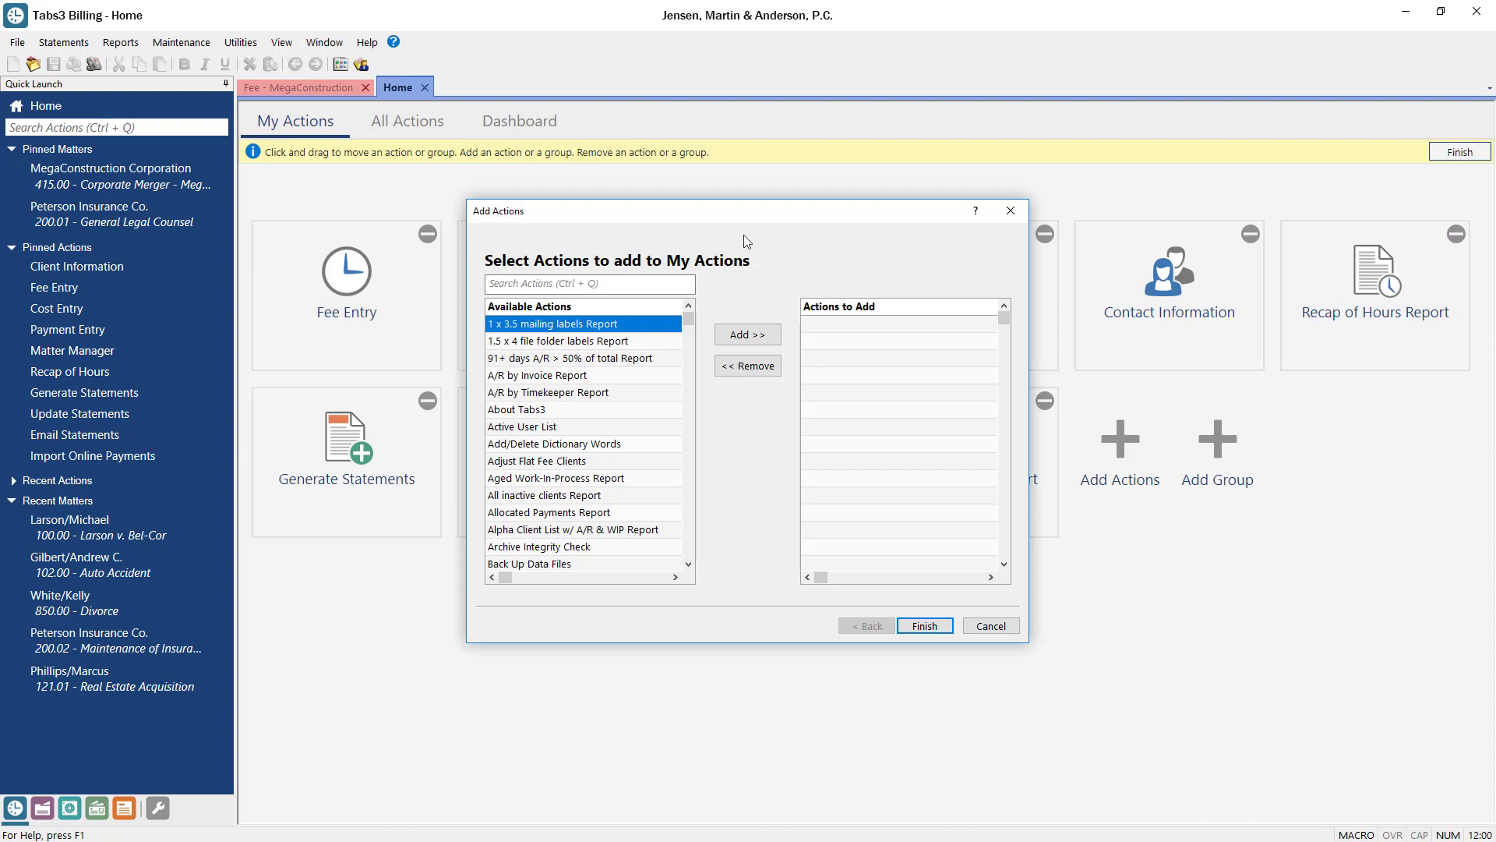
pyautogui.click(503, 285)
pyautogui.write('Adjust')
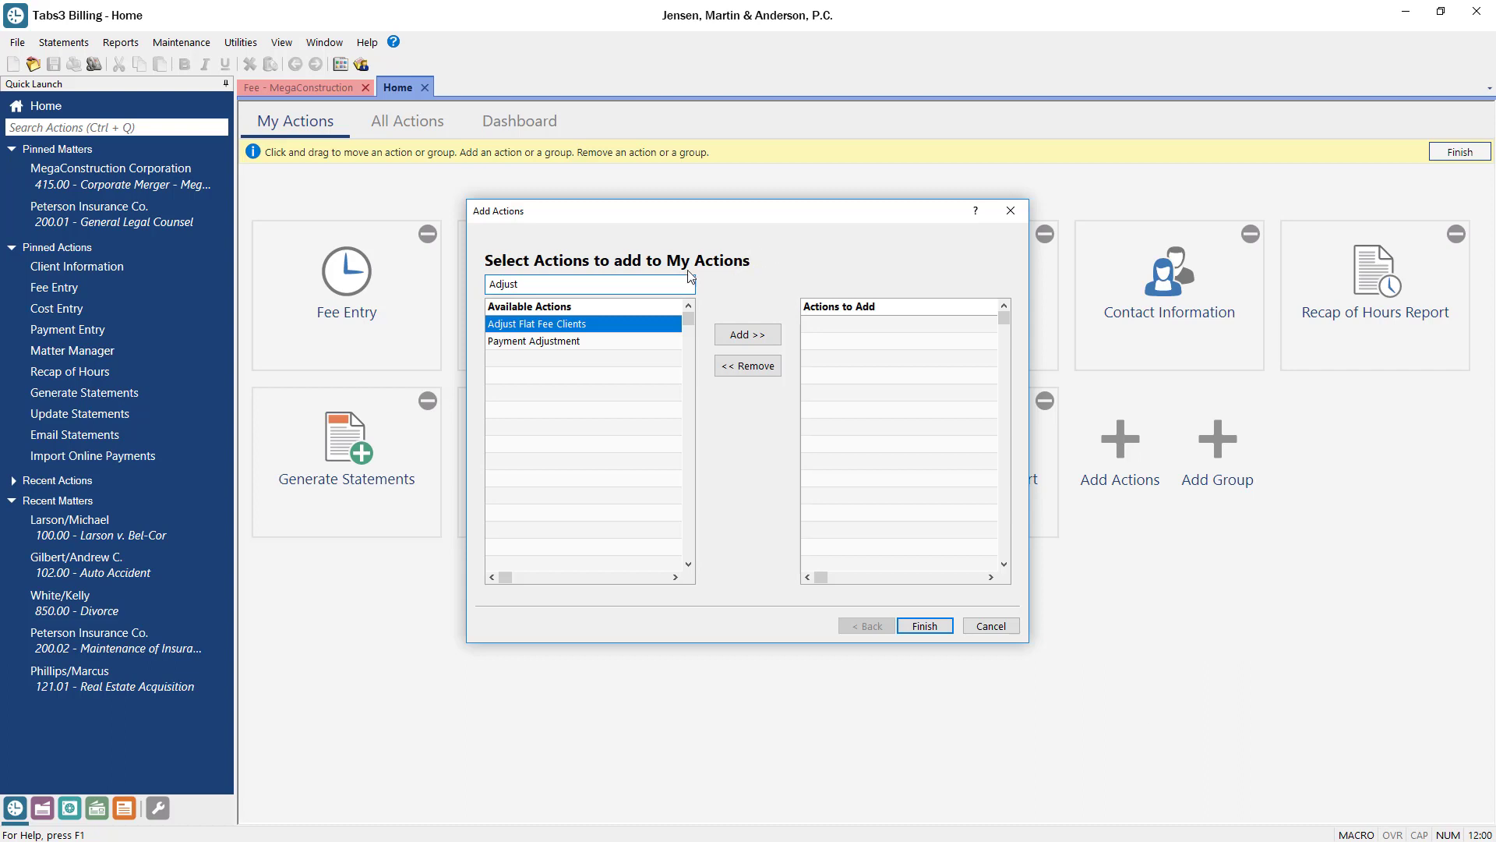
pyautogui.doubleClick(511, 337)
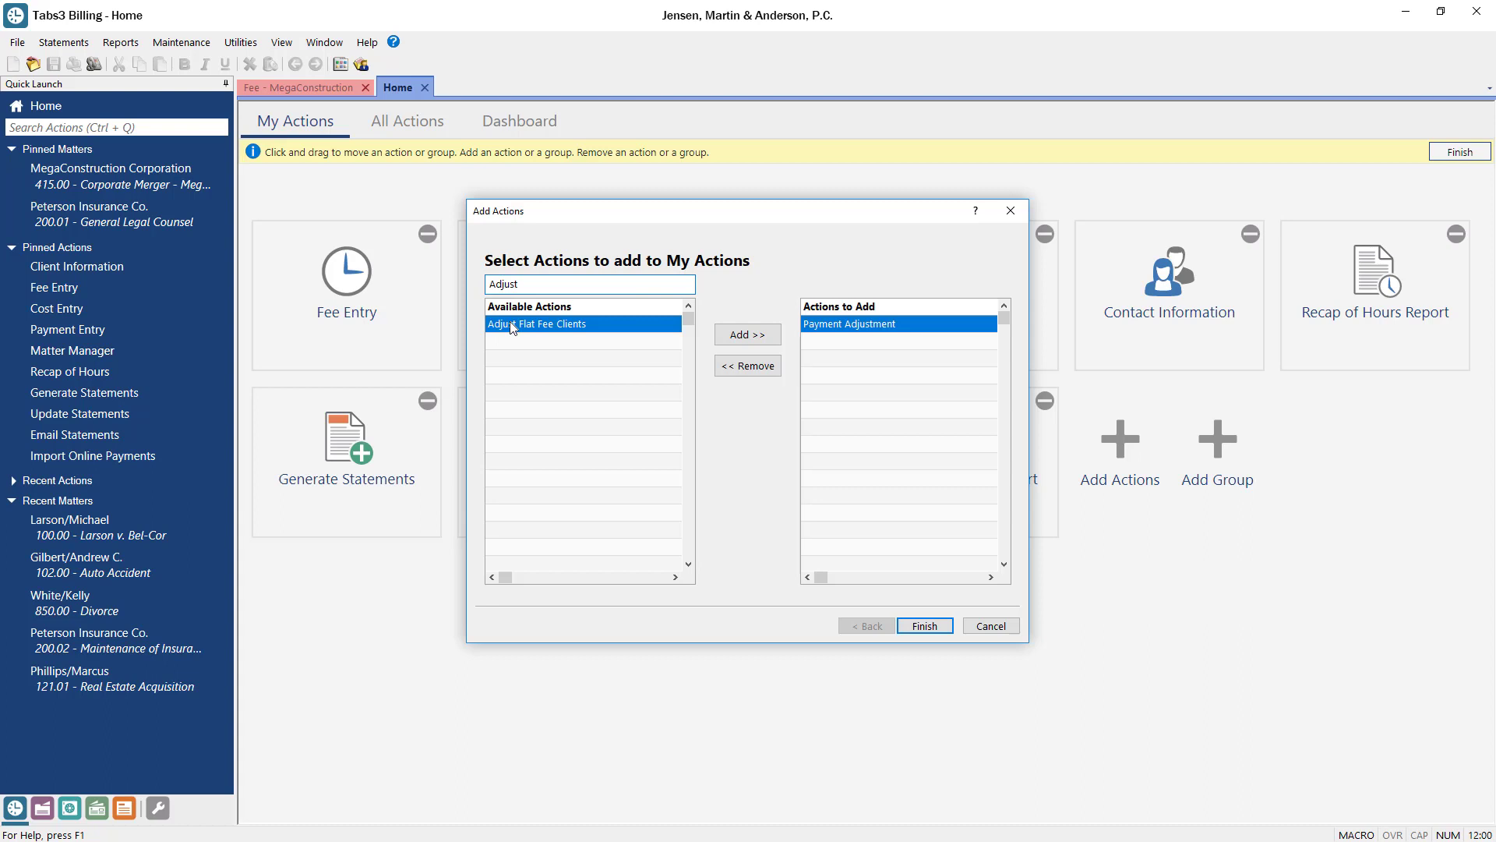
pyautogui.doubleClick(512, 325)
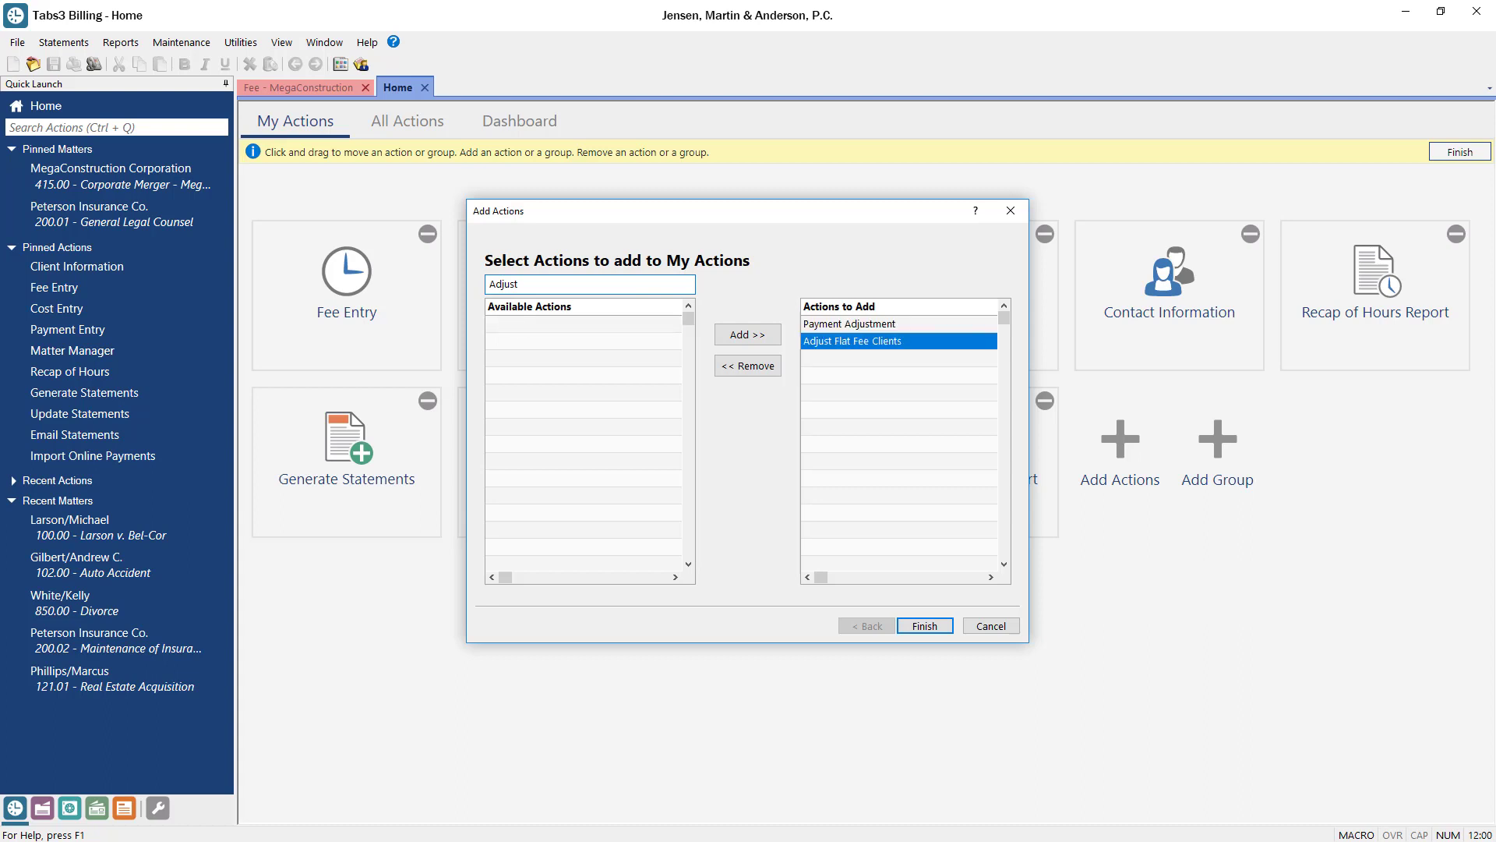
# - Include Perform Split Billing and Undo Split Billing in the added actions, and place the Payment Adjustment tile directly before Payment Entry
pyautogui.doubleClick(496, 285)
pyautogui.write('Split')
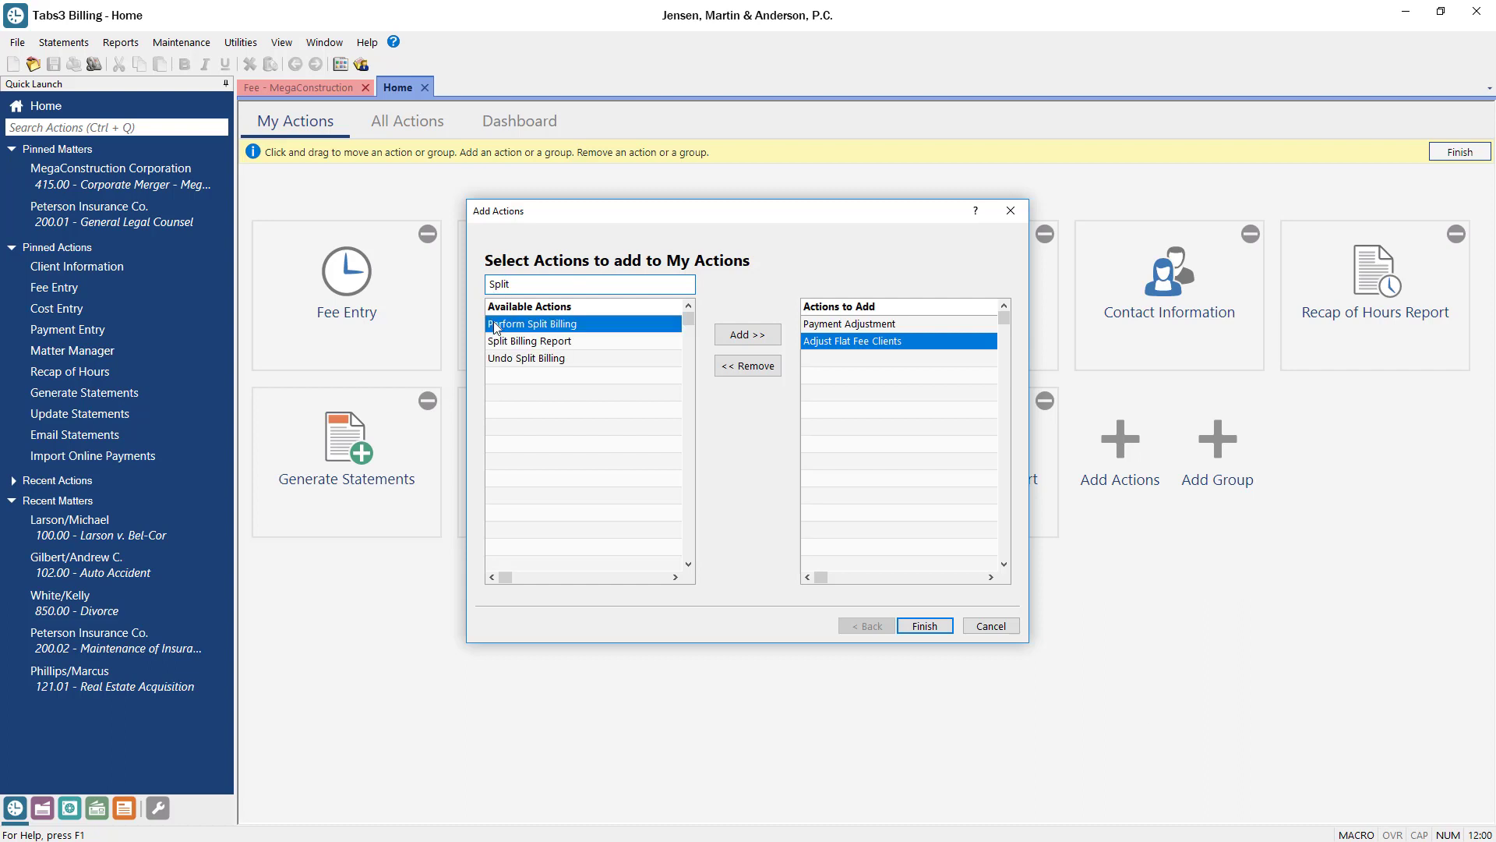
pyautogui.doubleClick(496, 326)
pyautogui.doubleClick(496, 341)
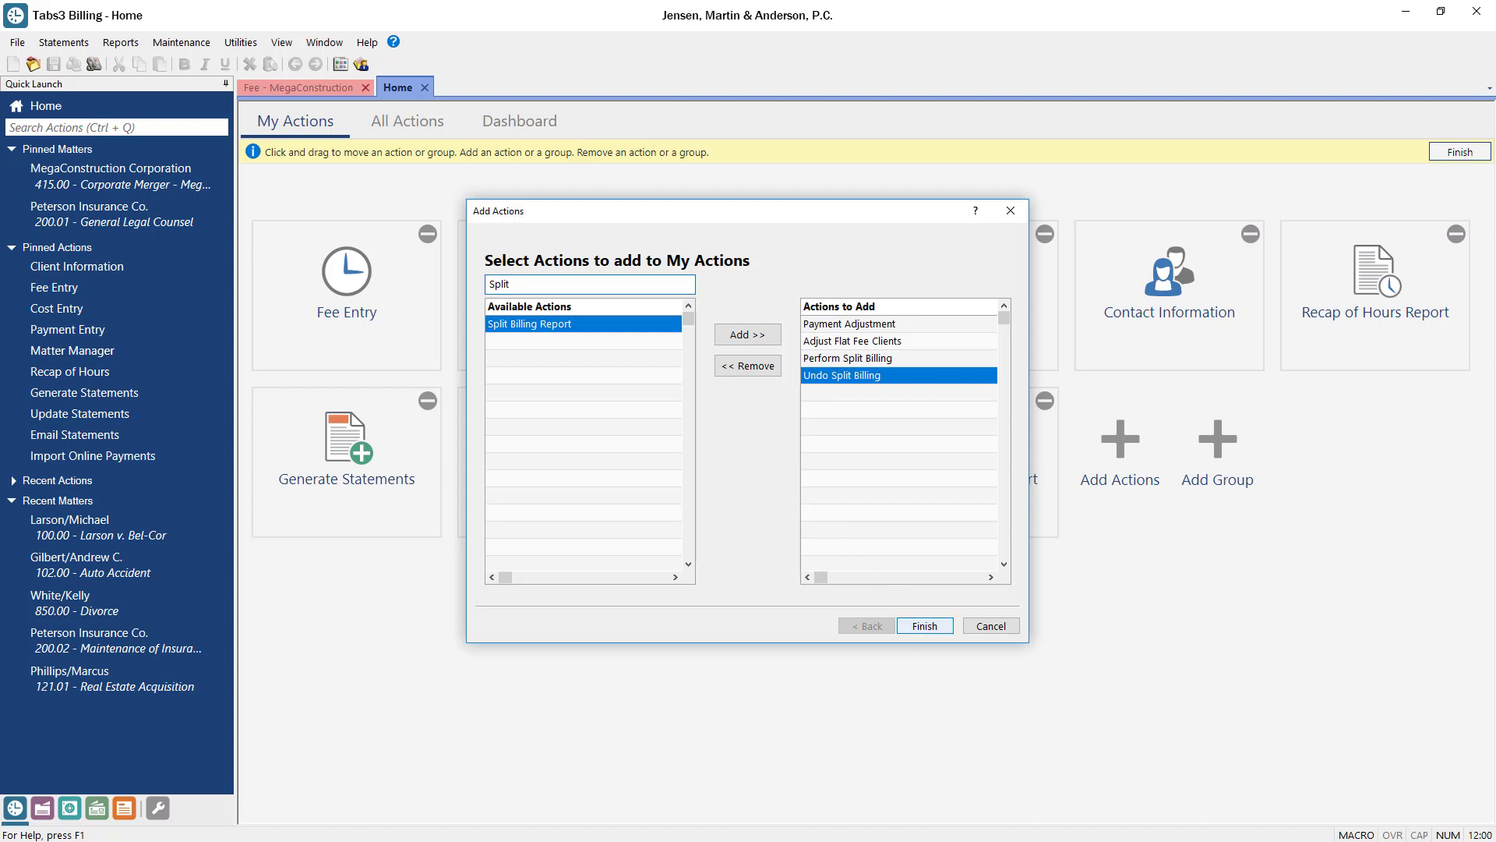
pyautogui.click(926, 626)
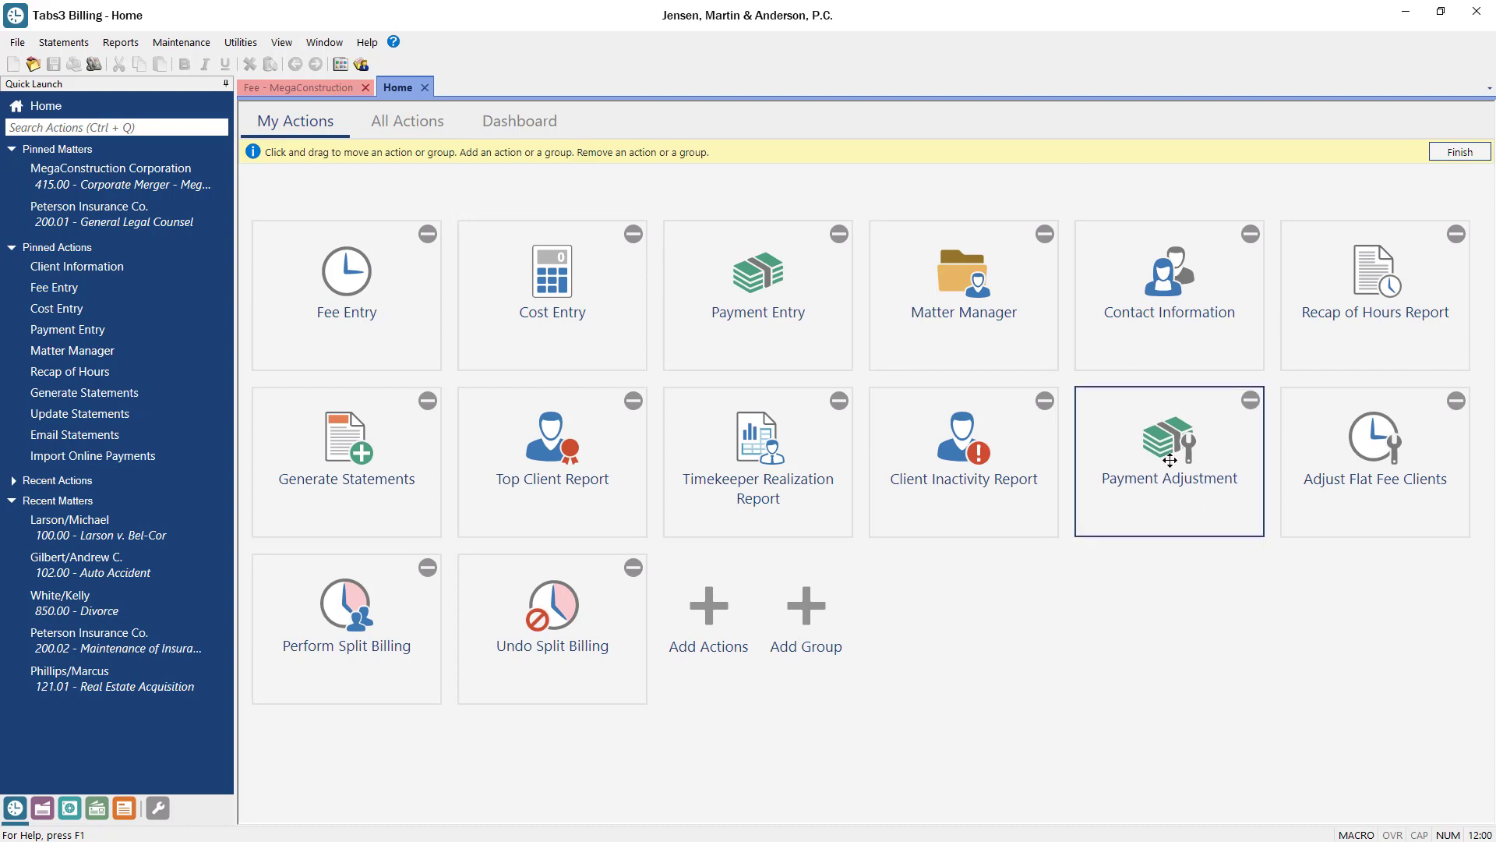
pyautogui.moveTo(1170, 459); pyautogui.dragTo(762, 295)
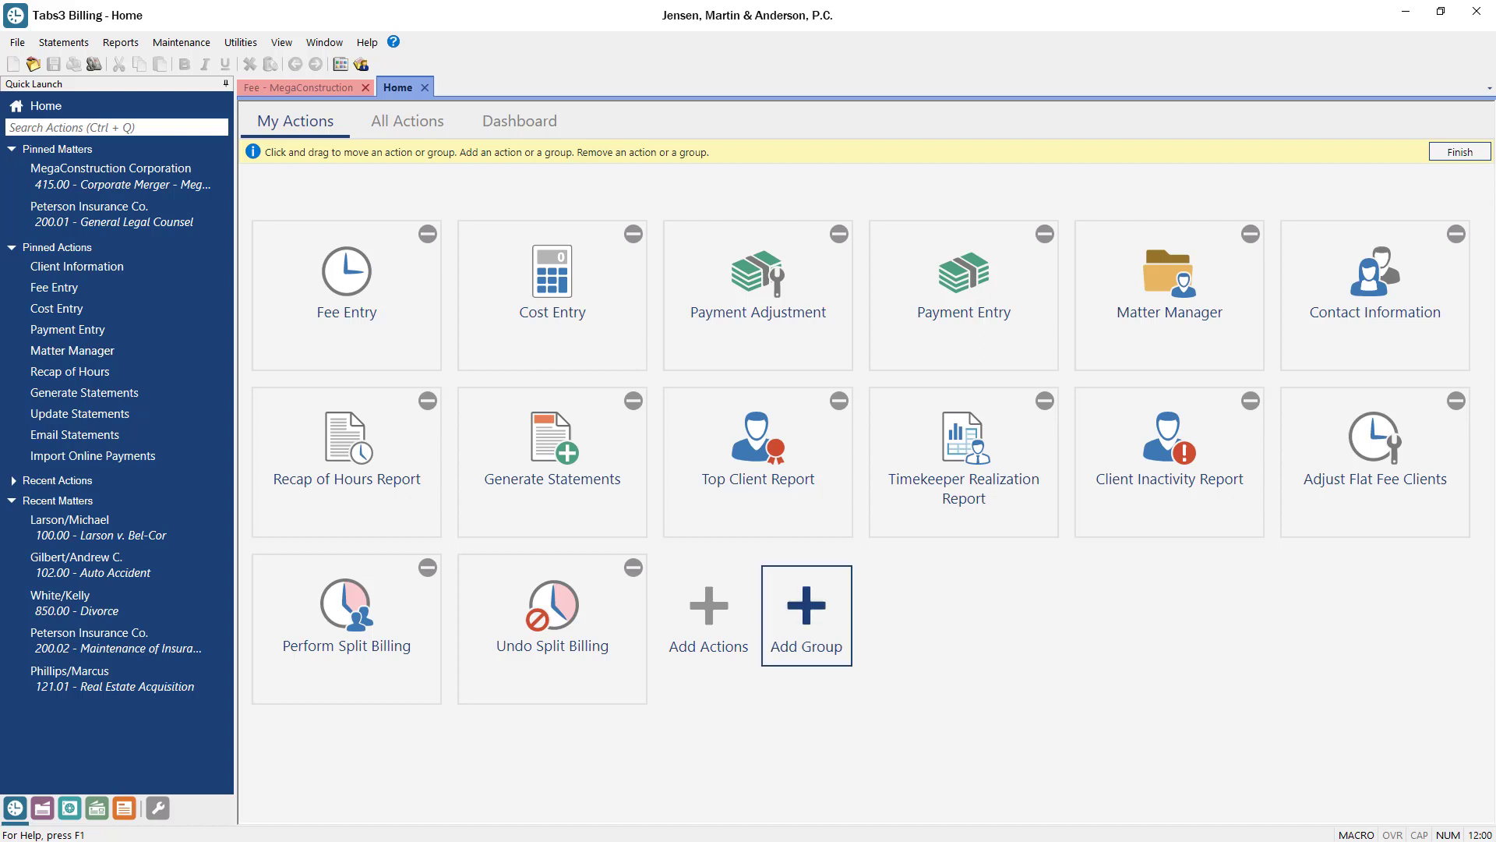
# - Create a group named "Month-End" with the description "Processes to run each month" and the color Orange
pyautogui.click(806, 615)
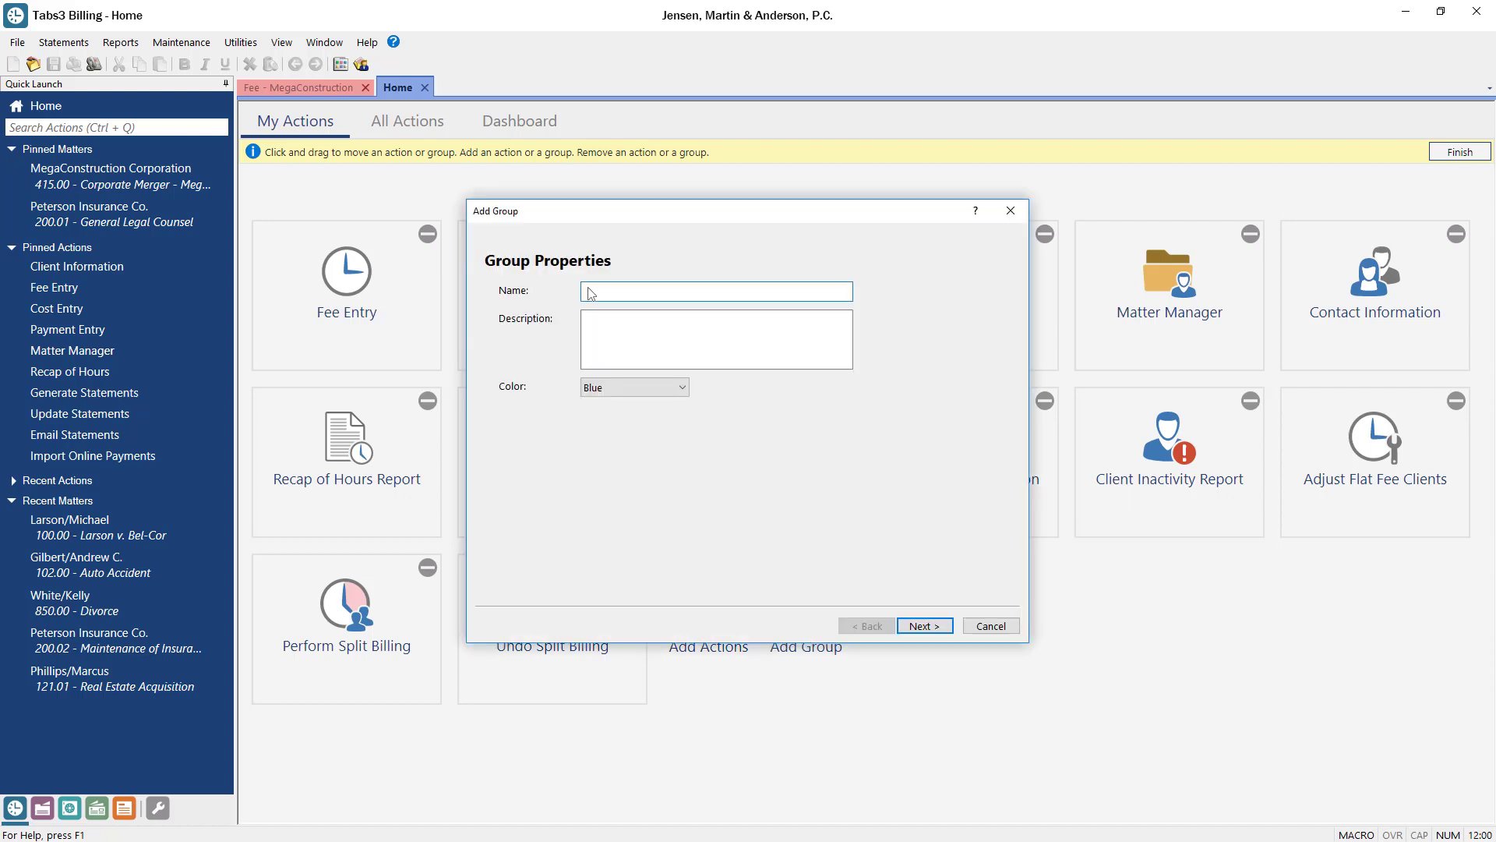
pyautogui.write('Month-End')
pyautogui.click(592, 322)
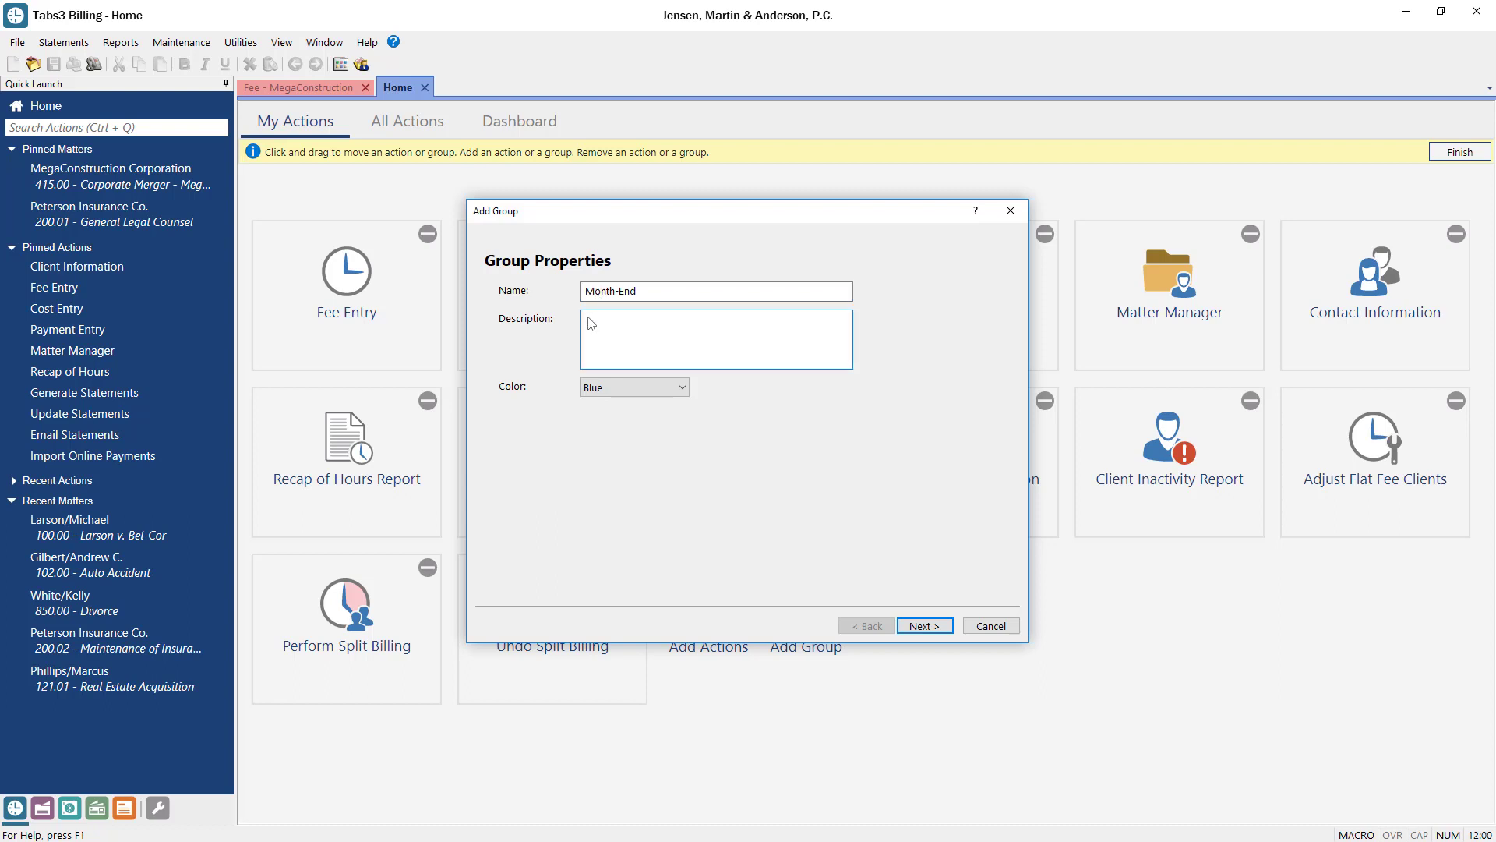
pyautogui.write('Processes to run each month')
pyautogui.click(628, 387)
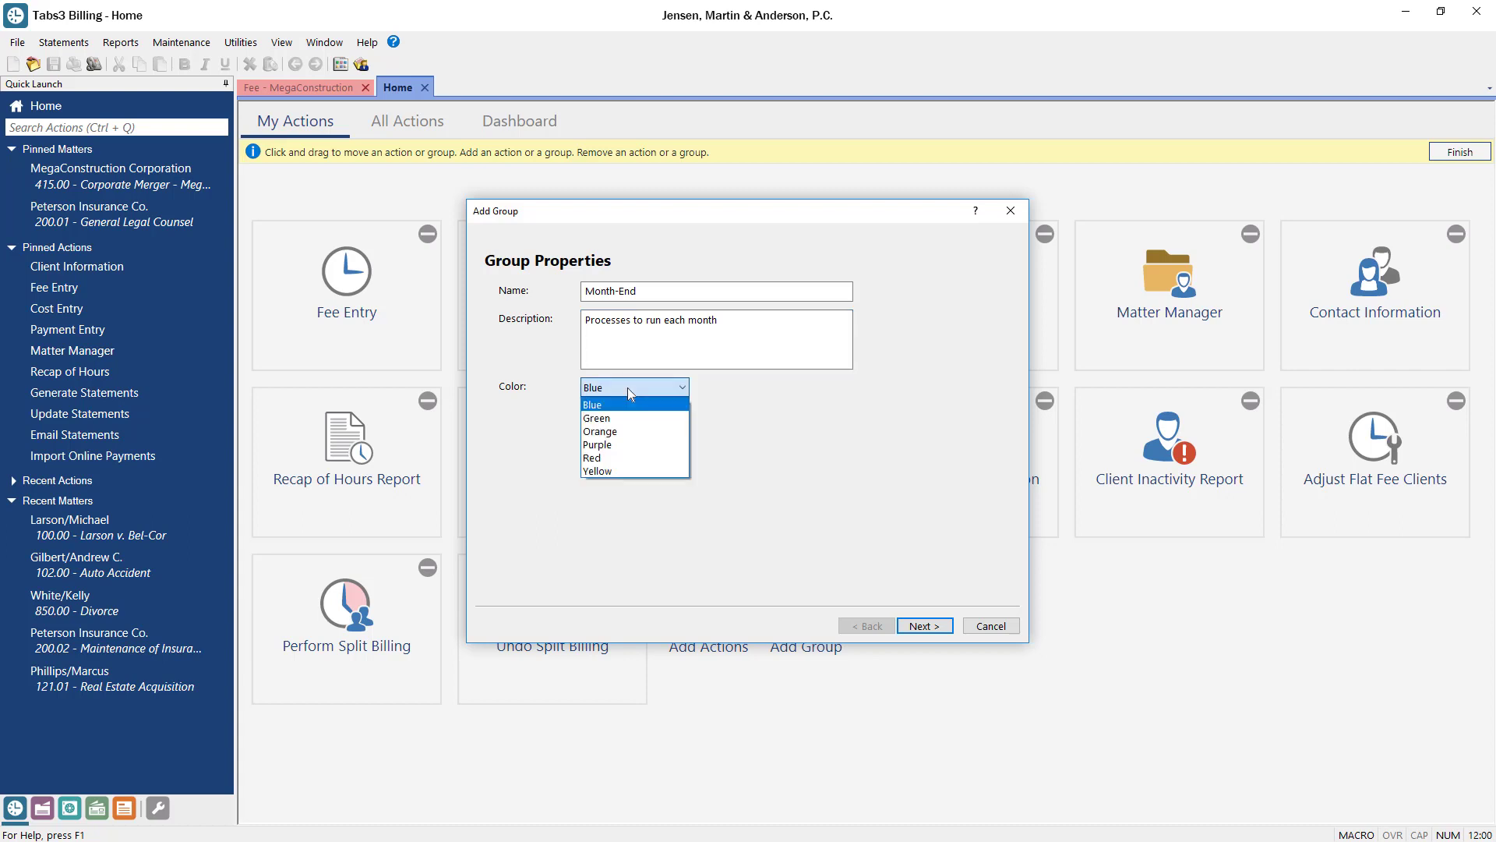
pyautogui.click(605, 432)
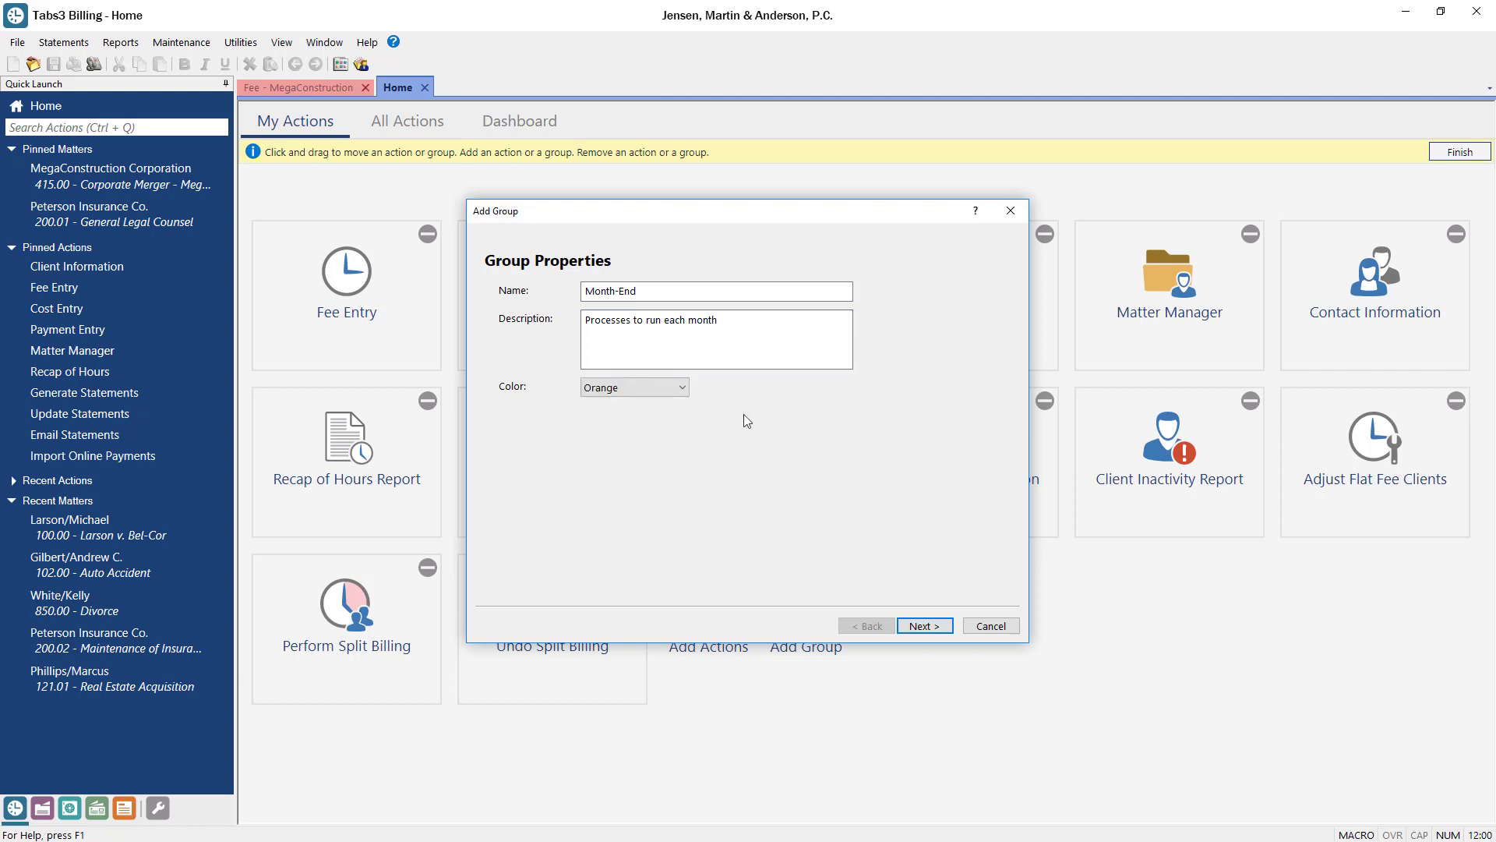
# - Give the group Data File Integrity Check, Archive Integrity Check, Generate Statements, Update Statements, Email Statements and Client Inactivity Report, and finish customizing
pyautogui.click(925, 626)
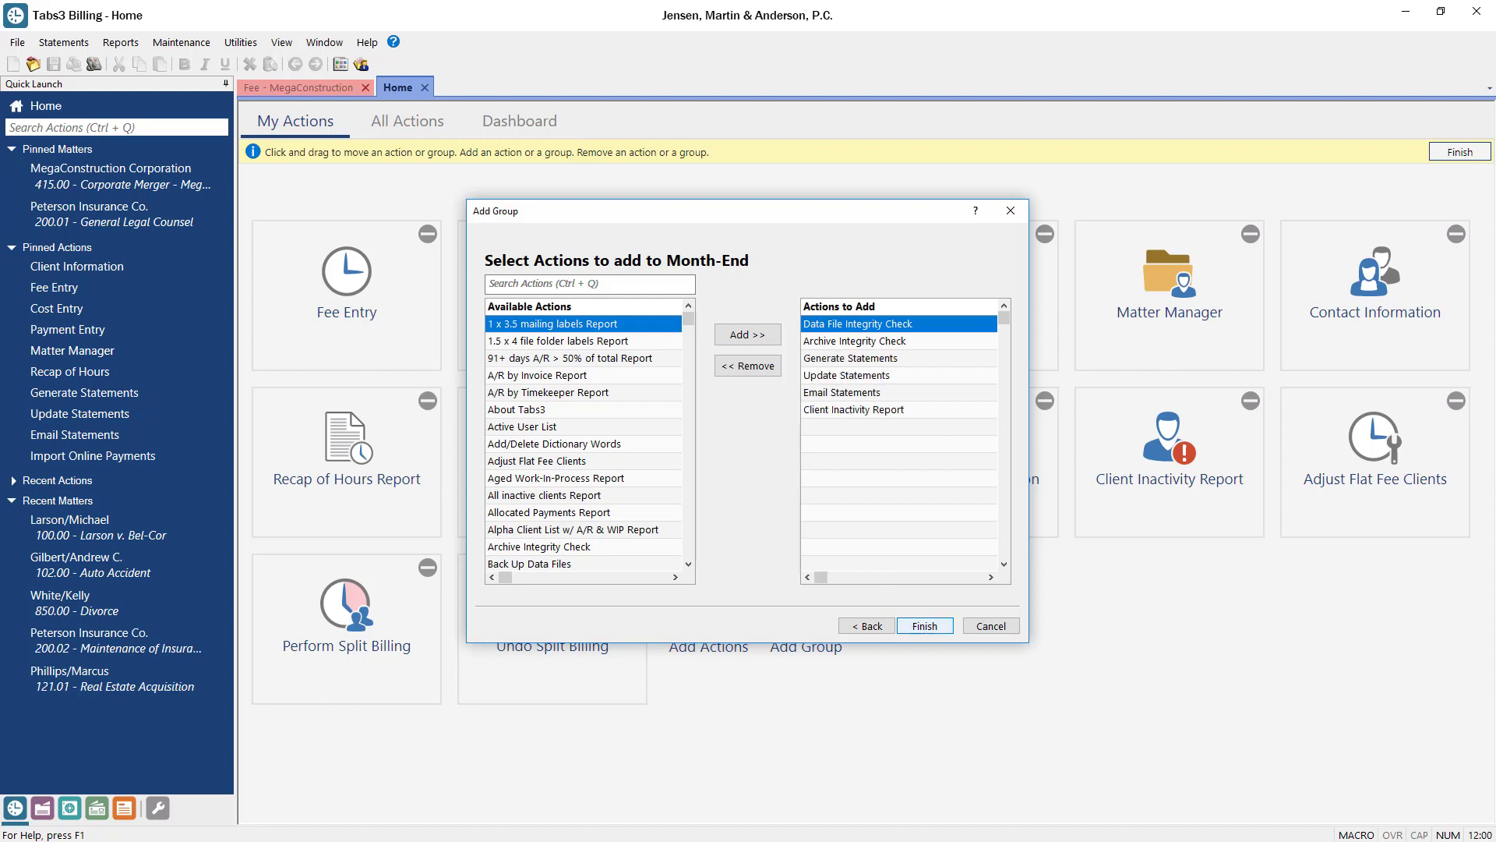
pyautogui.click(925, 626)
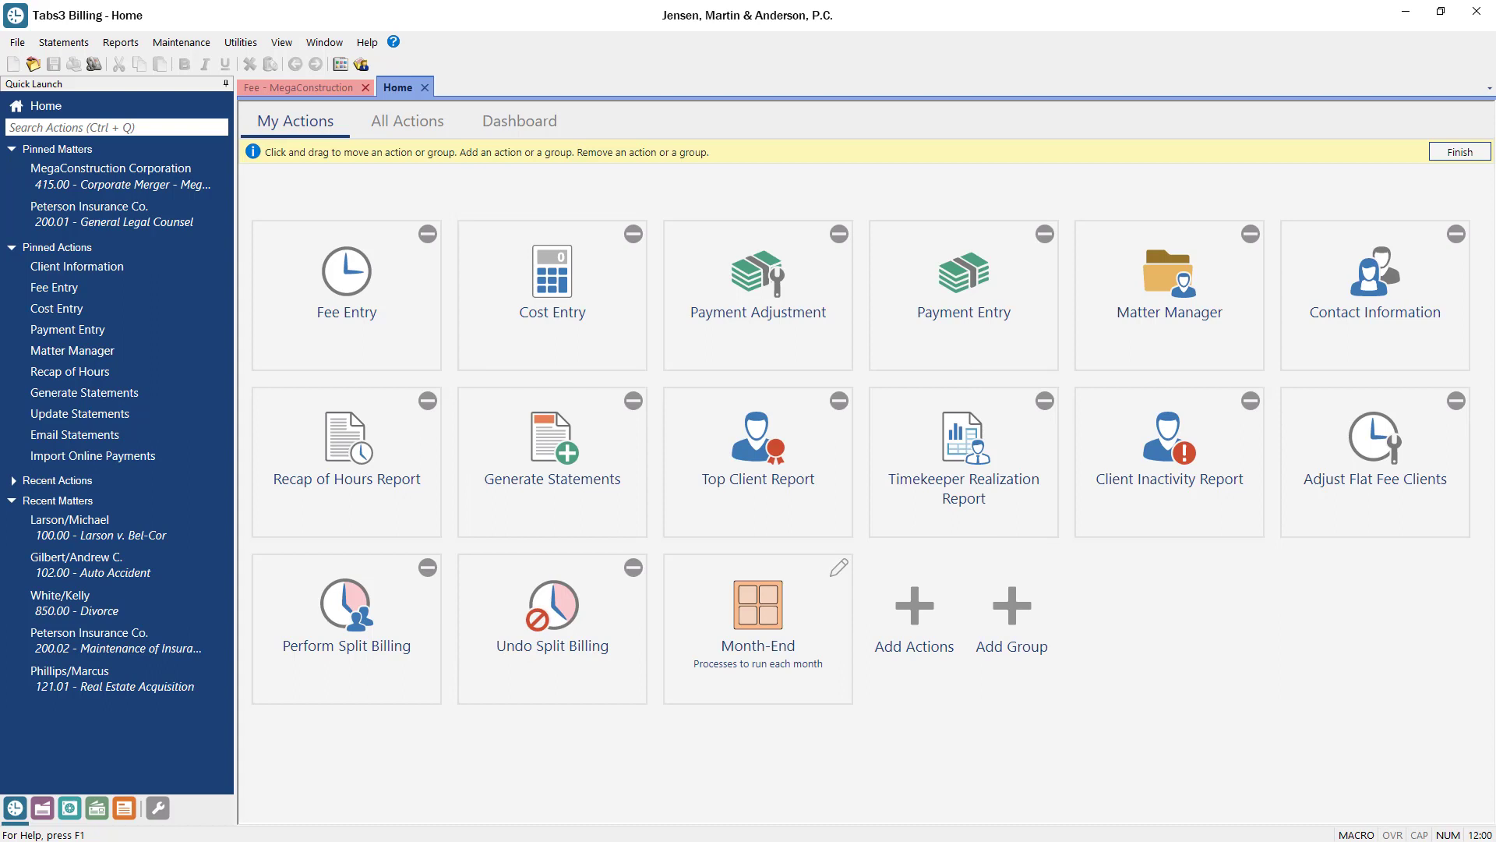
pyautogui.click(1456, 156)
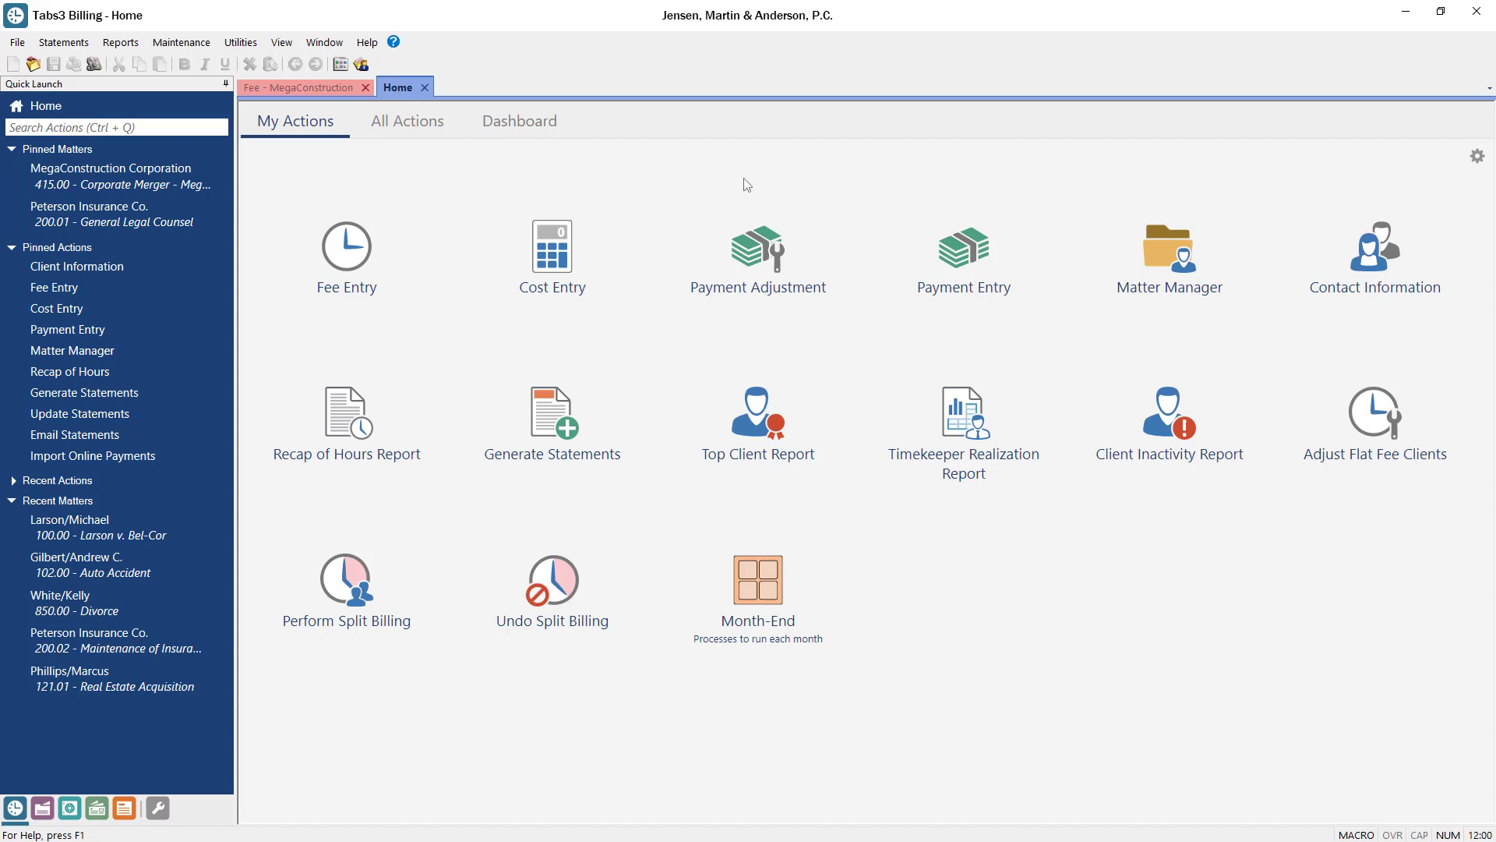
# - Open and close Matter Manager, view the actions in the Month-End group, and return to My Actions
pyautogui.click(1166, 264)
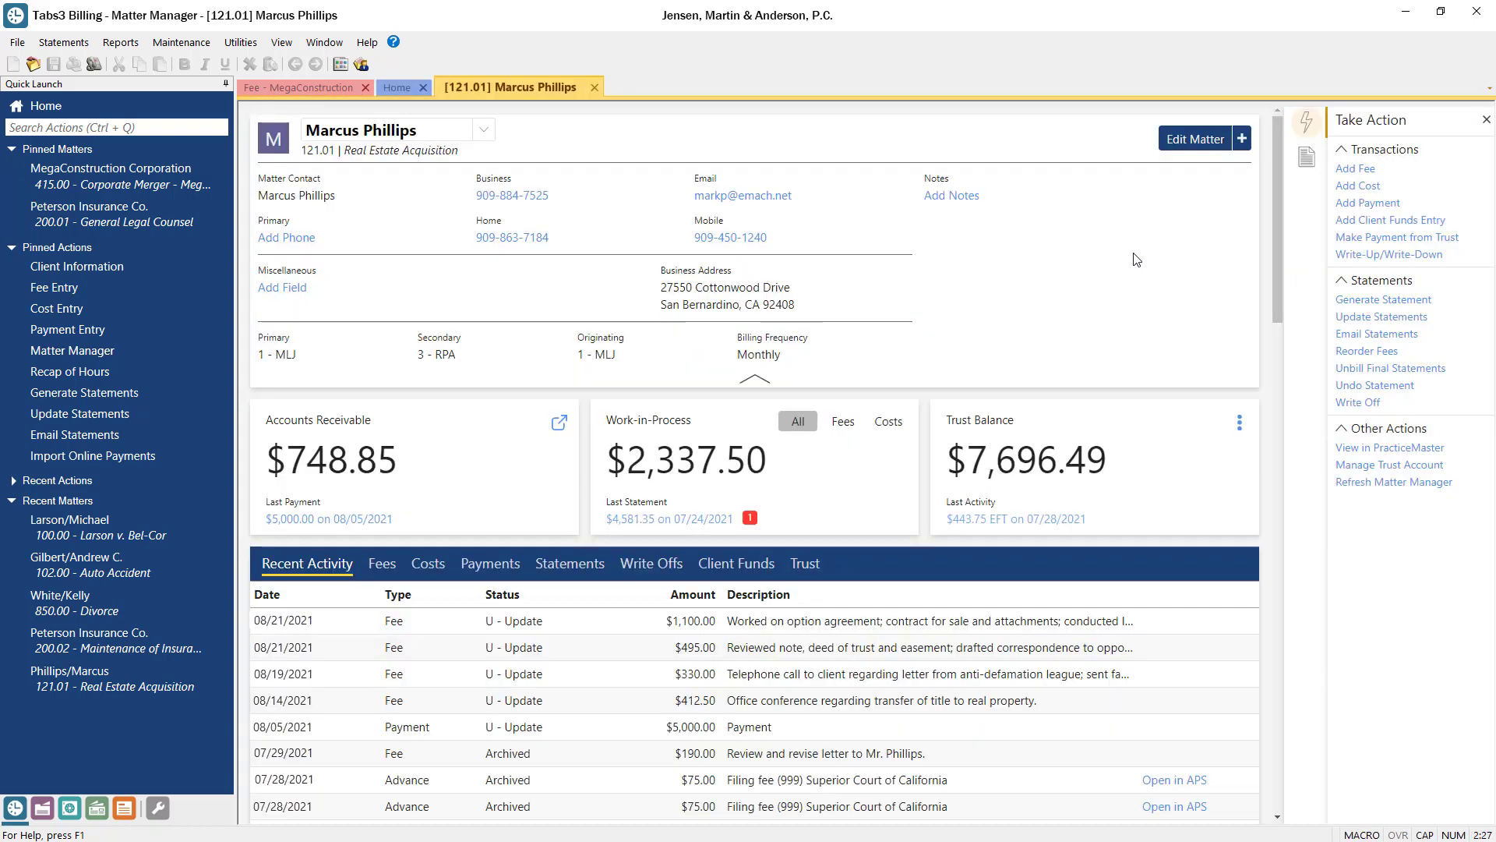
pyautogui.click(595, 88)
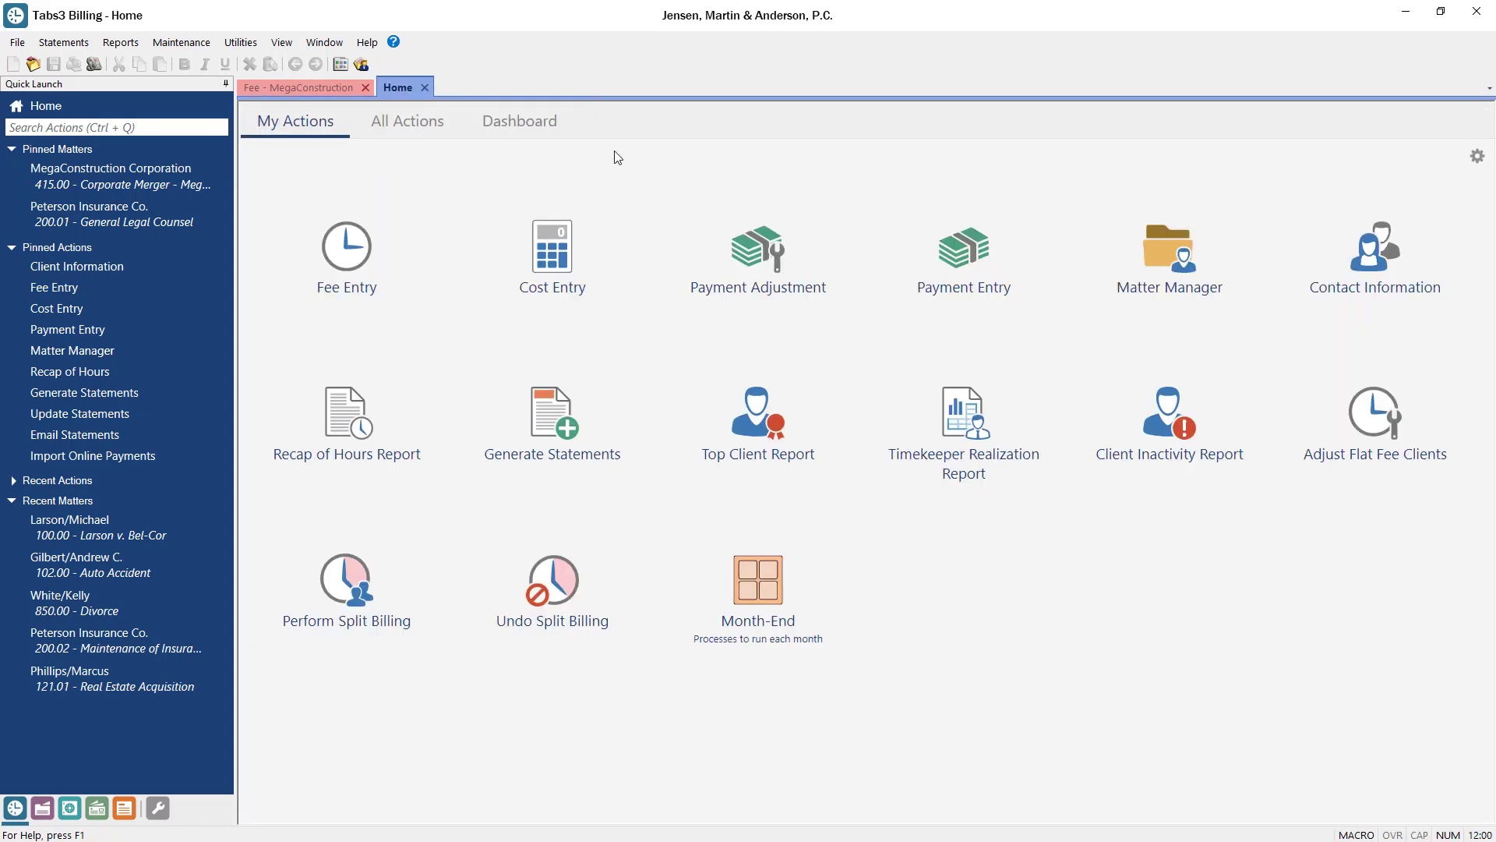
pyautogui.click(756, 598)
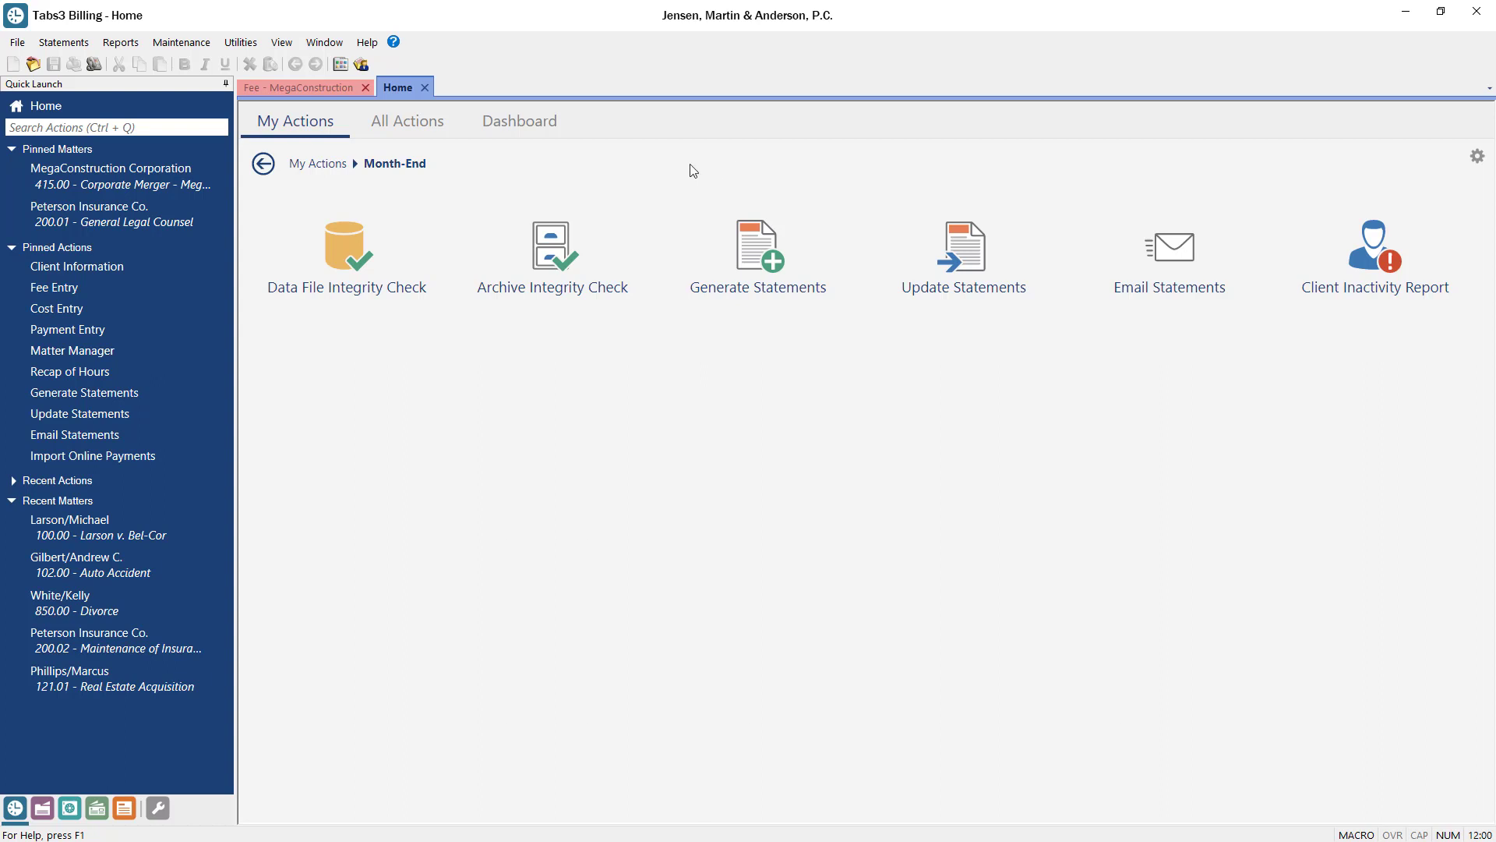
pyautogui.click(316, 165)
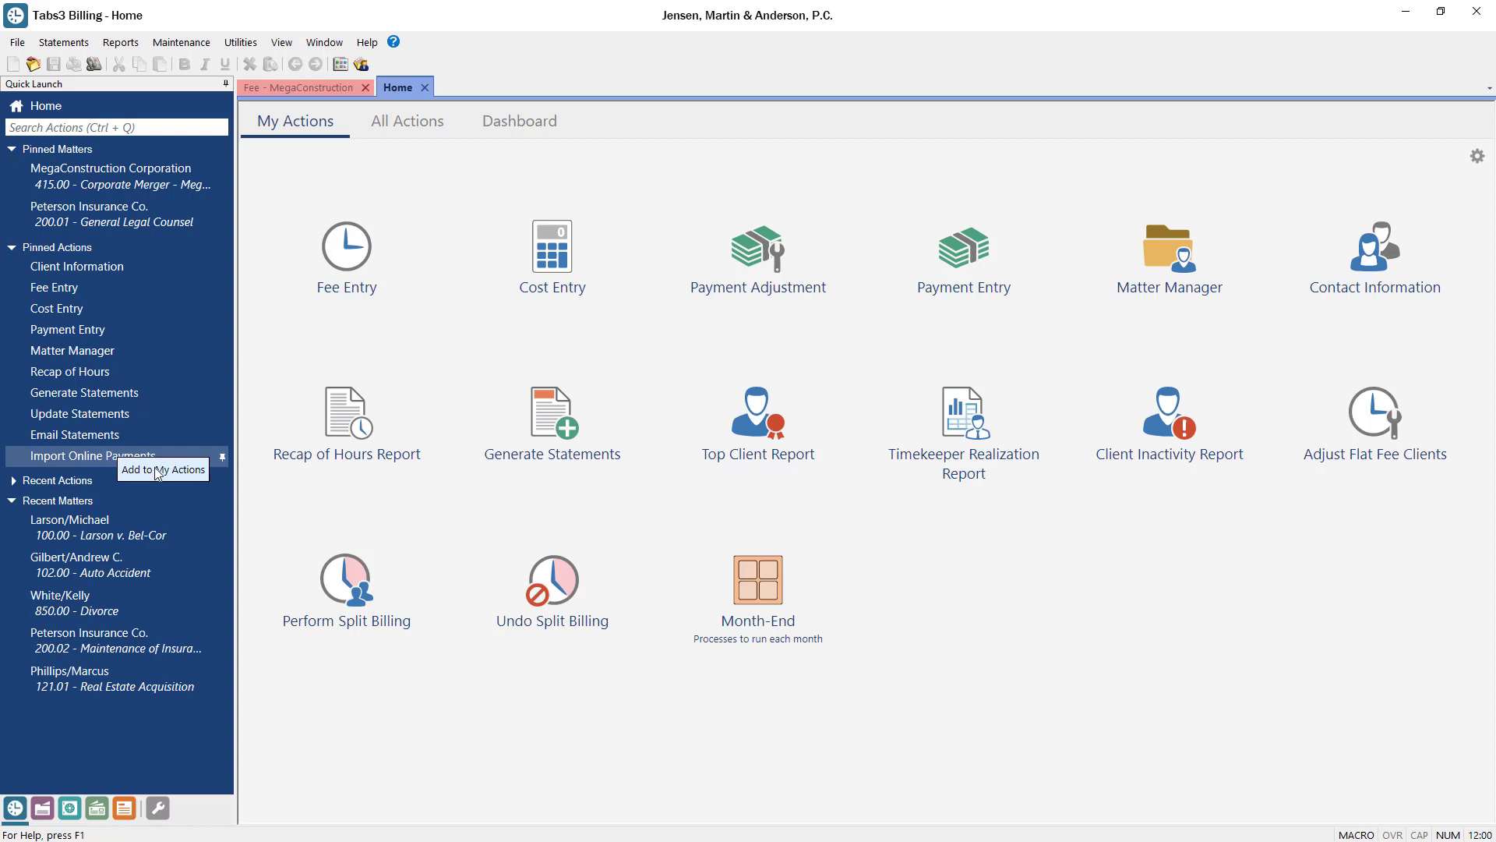
# - Add the pinned Import Online Payments action and the Pre-Bill Tracking action from the Statements category to My Actions
pyautogui.click(158, 470)
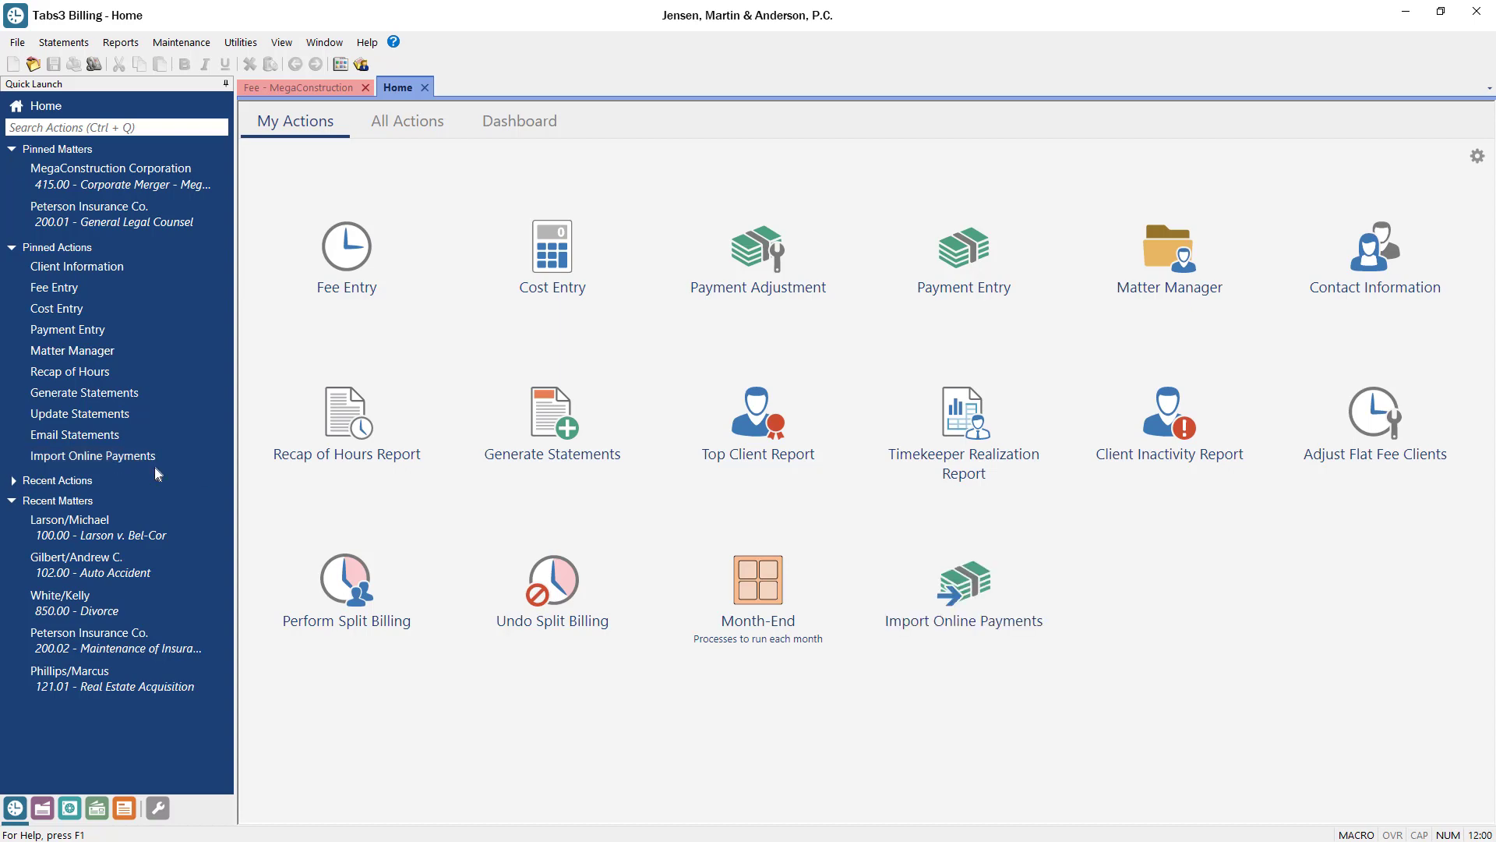
pyautogui.click(407, 123)
pyautogui.click(963, 269)
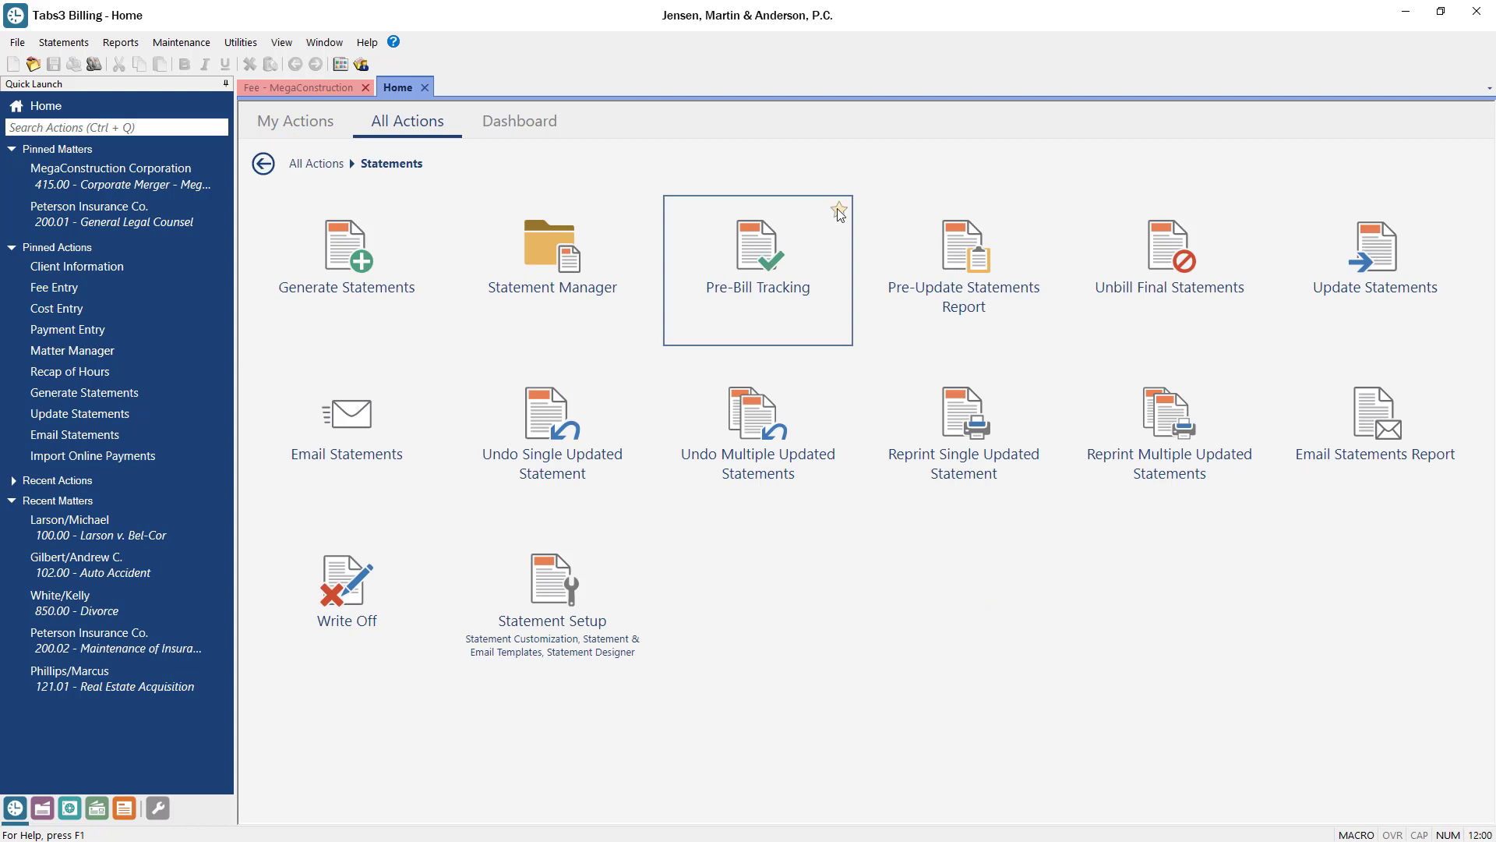
pyautogui.click(295, 125)
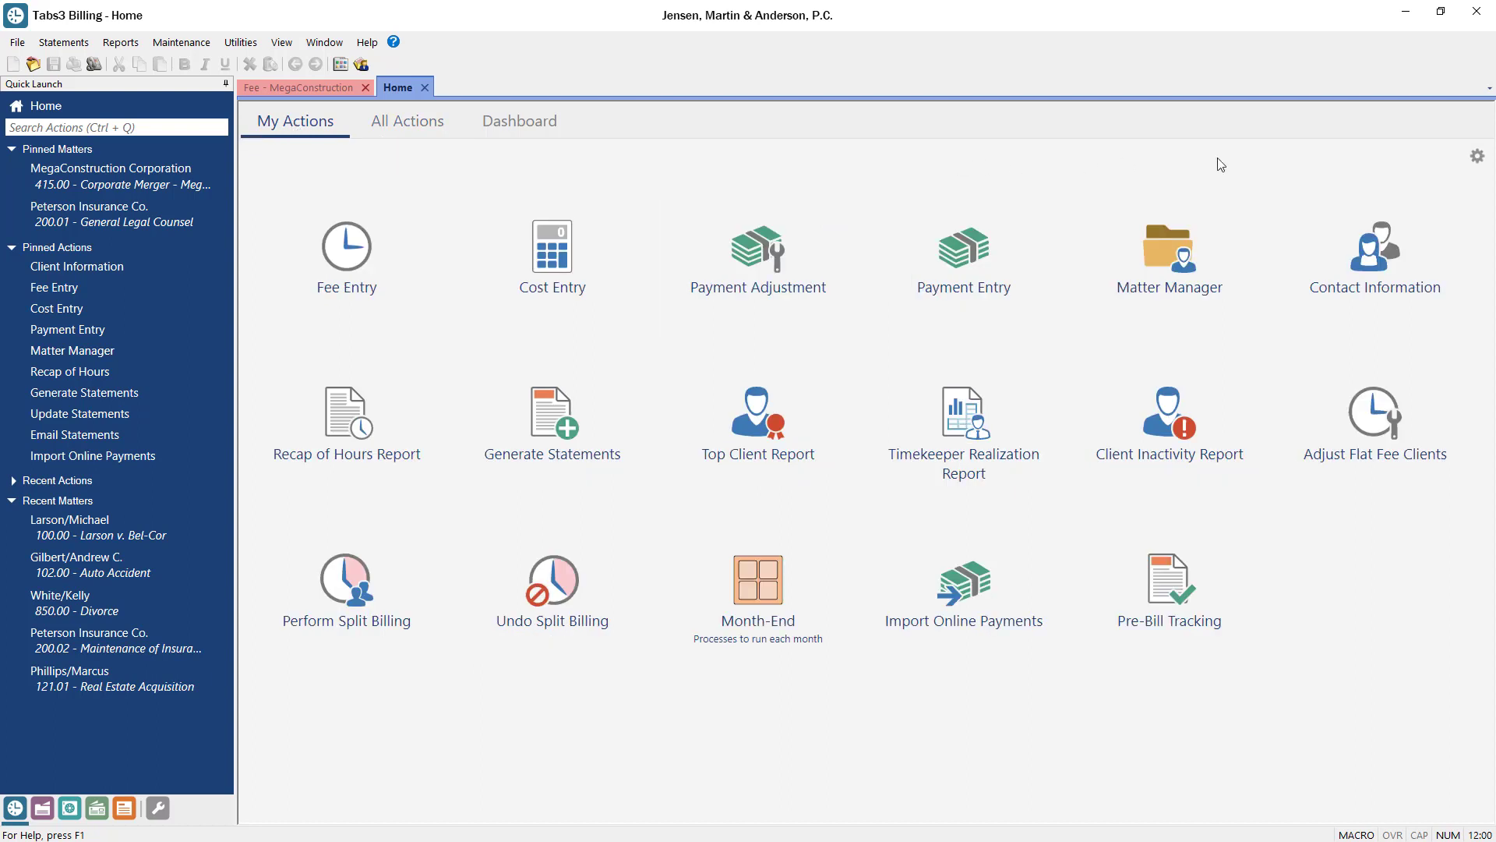
# - Move the Pre-Bill Tracking action into the Month-End group and finish customizing My Actions
pyautogui.click(1478, 156)
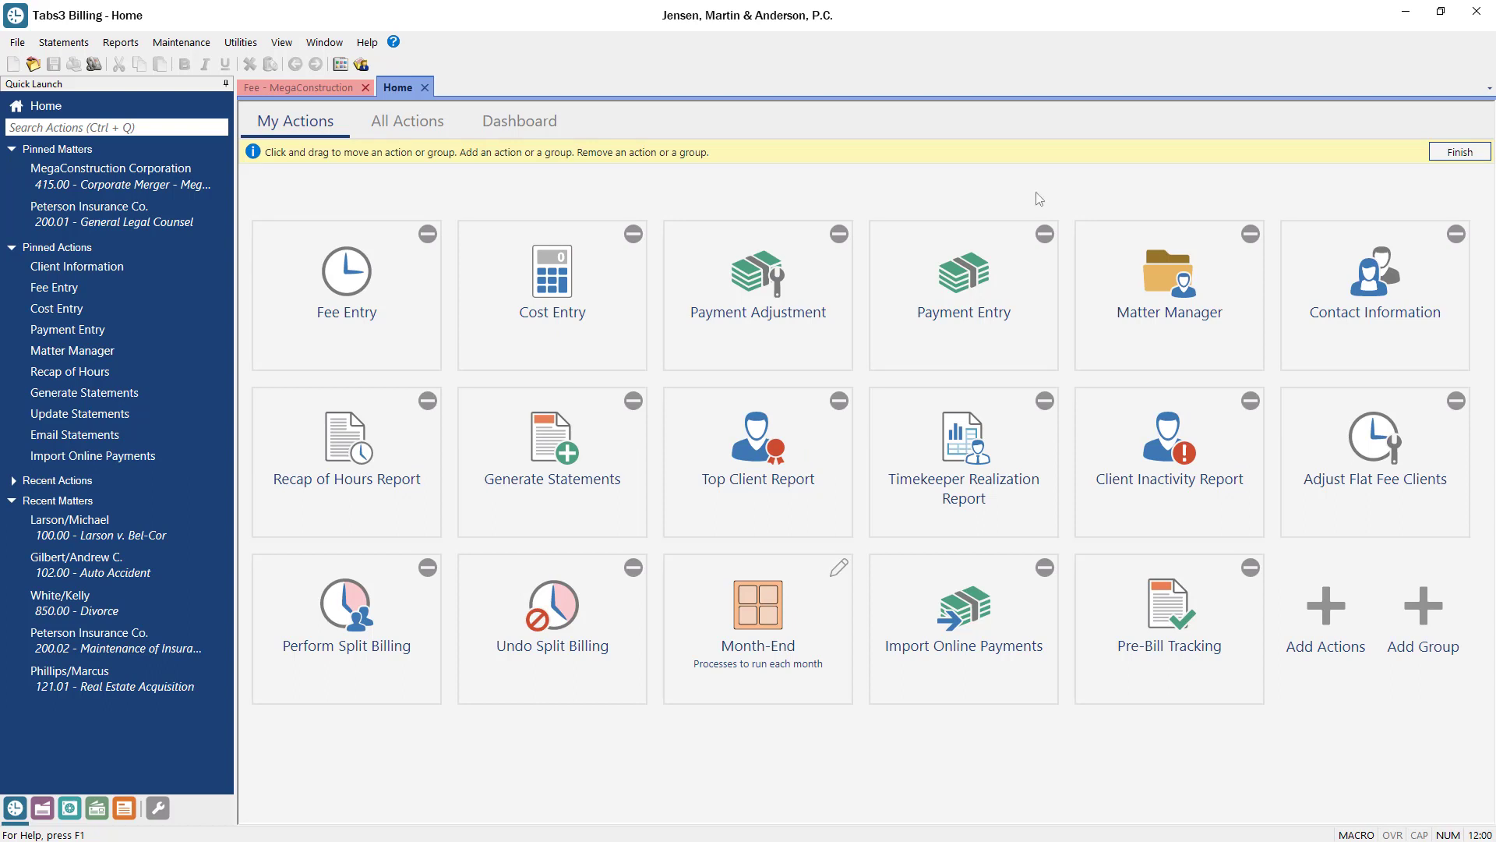
pyautogui.moveTo(1169, 628); pyautogui.dragTo(857, 608)
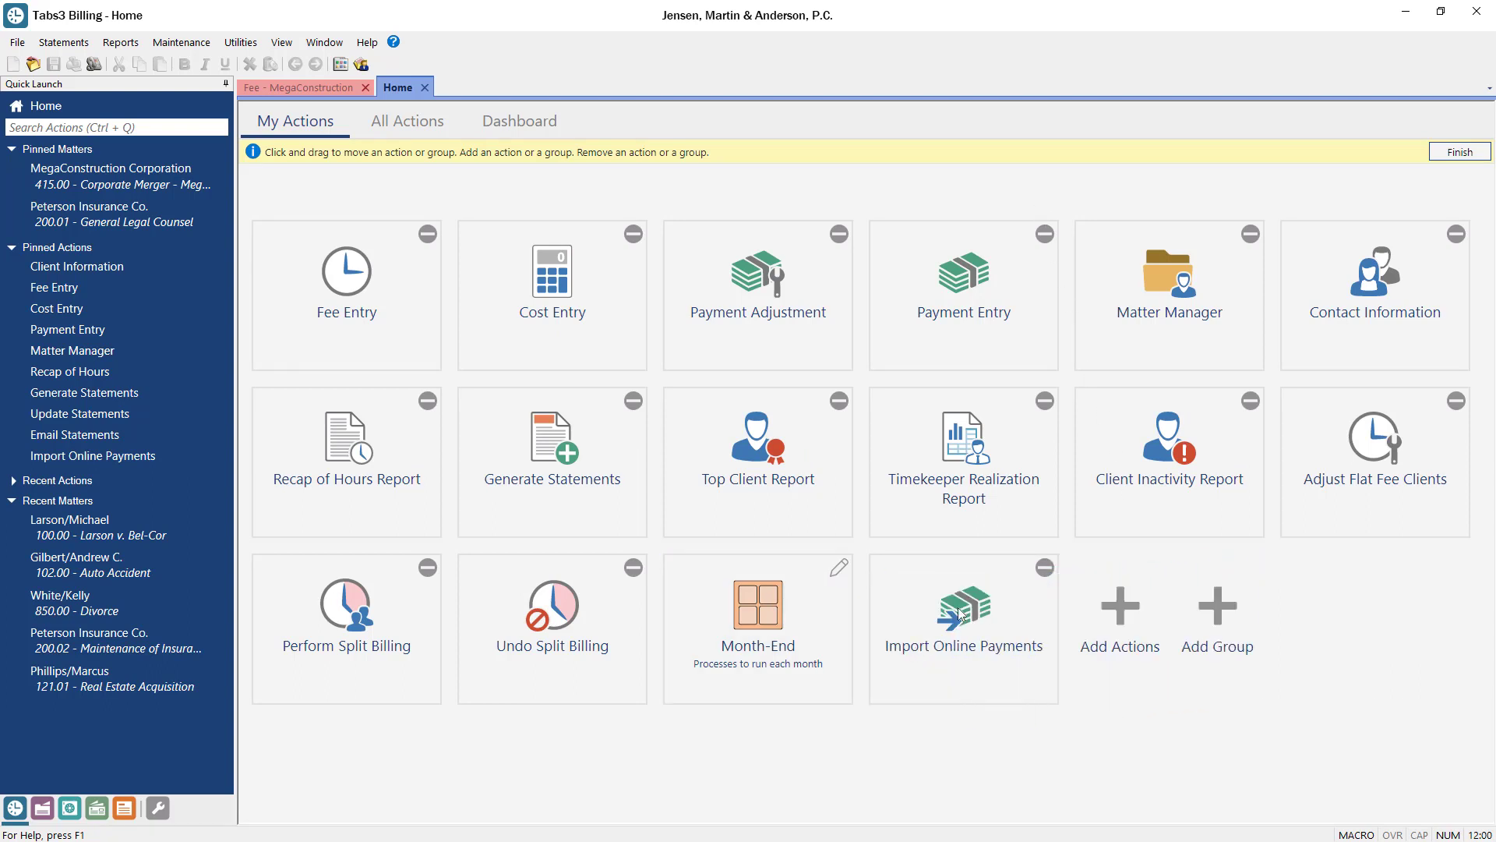
pyautogui.click(1457, 156)
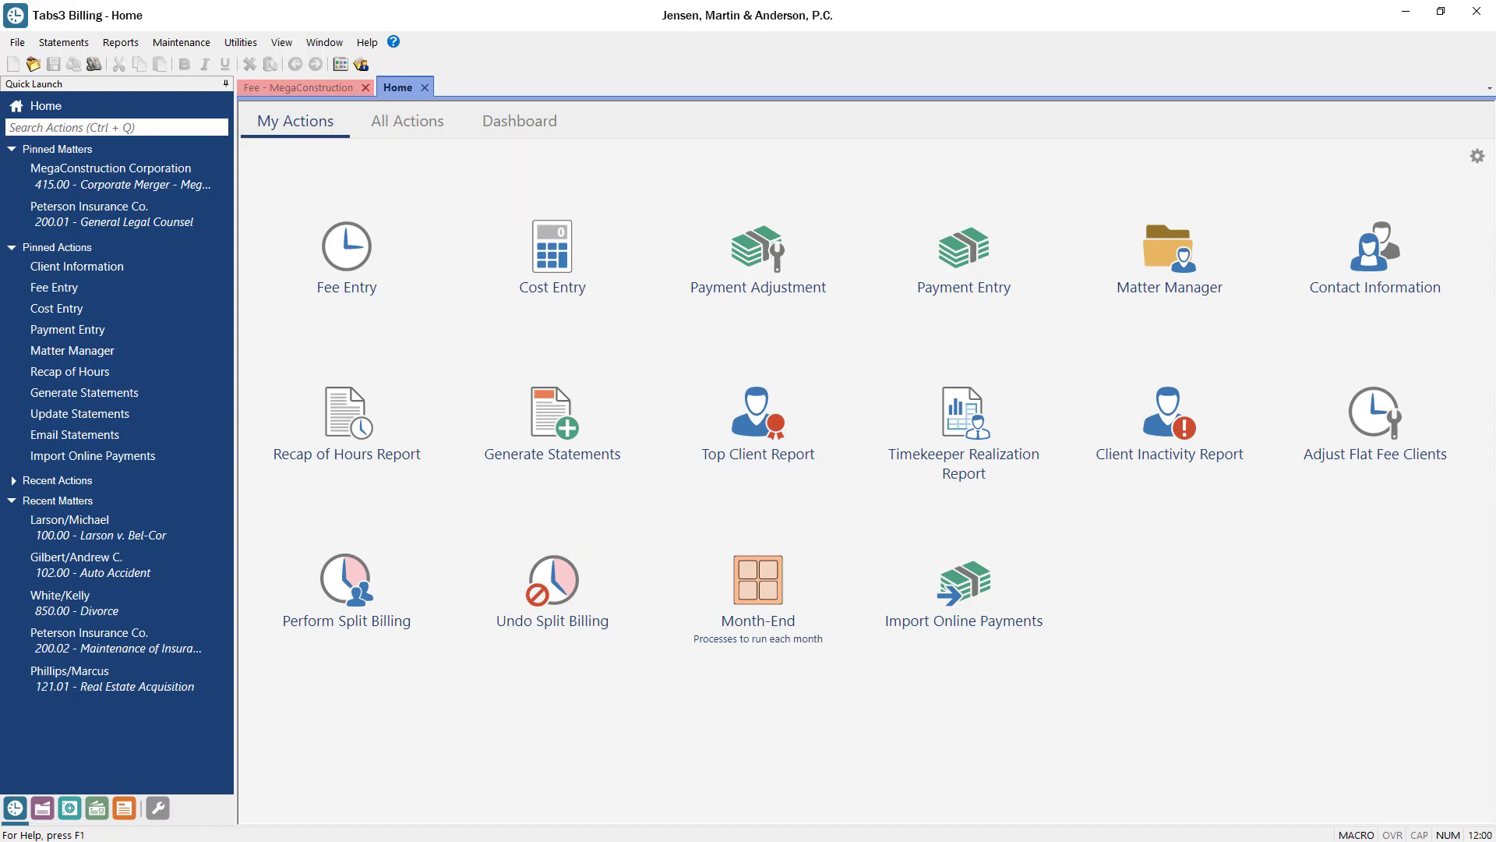